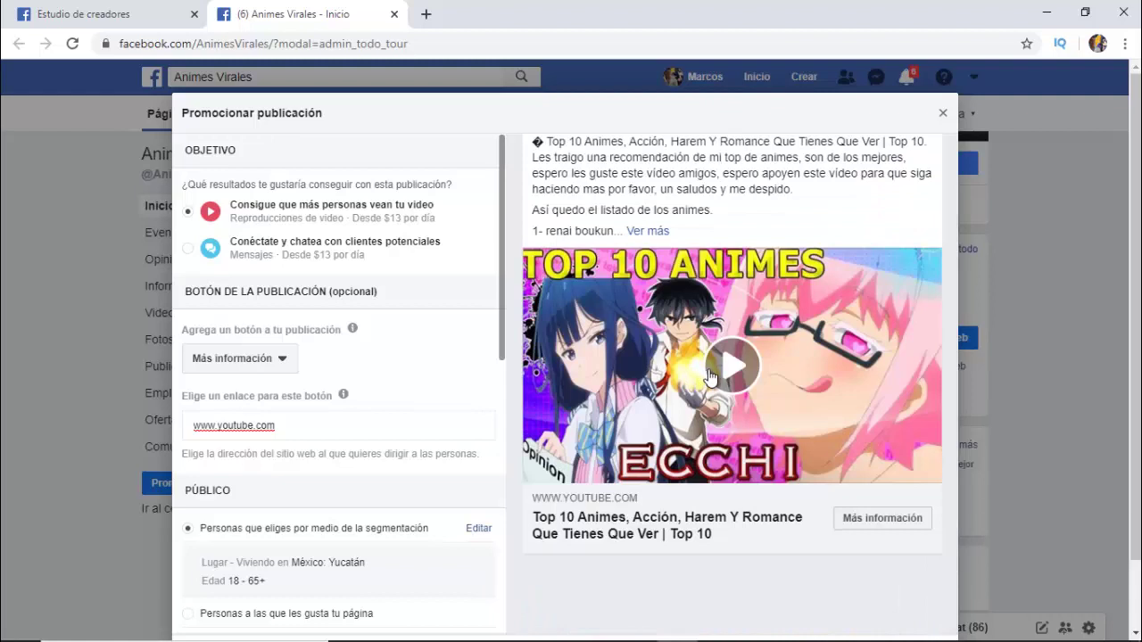
scroll(454, 387, "down", 1)
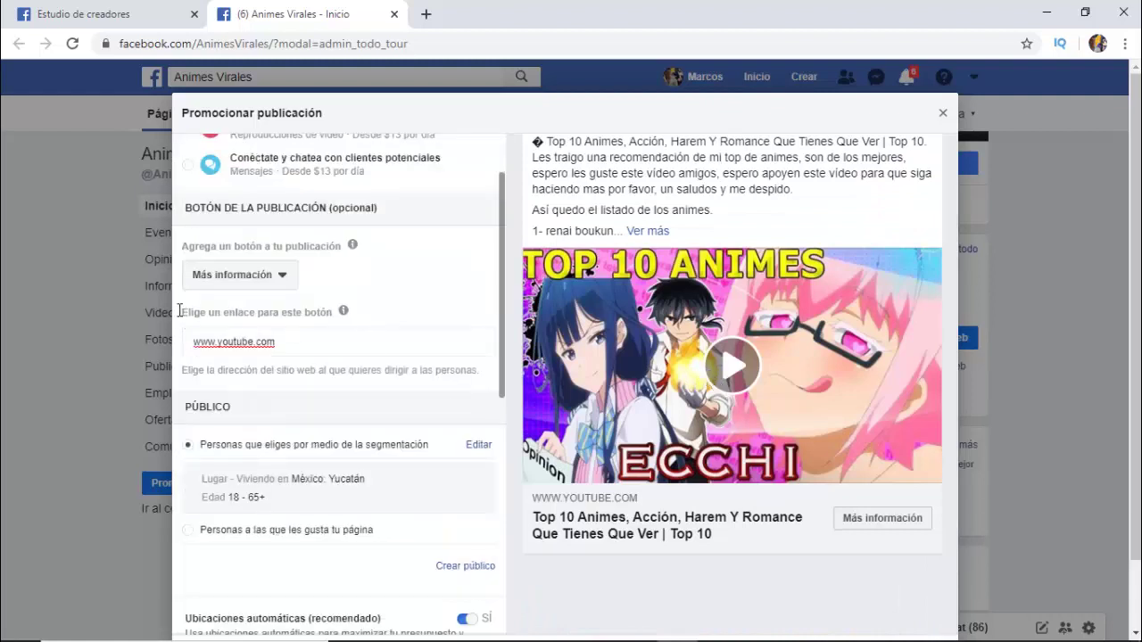
left_click_drag(182, 312, 323, 310)
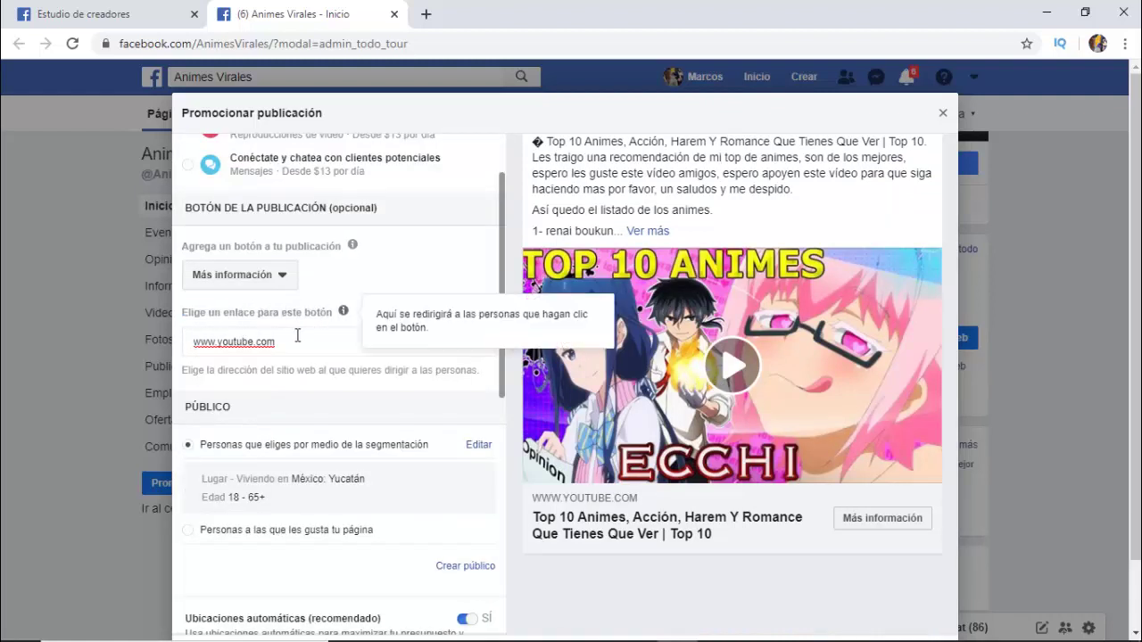
left_click(296, 341)
triple_click(207, 348)
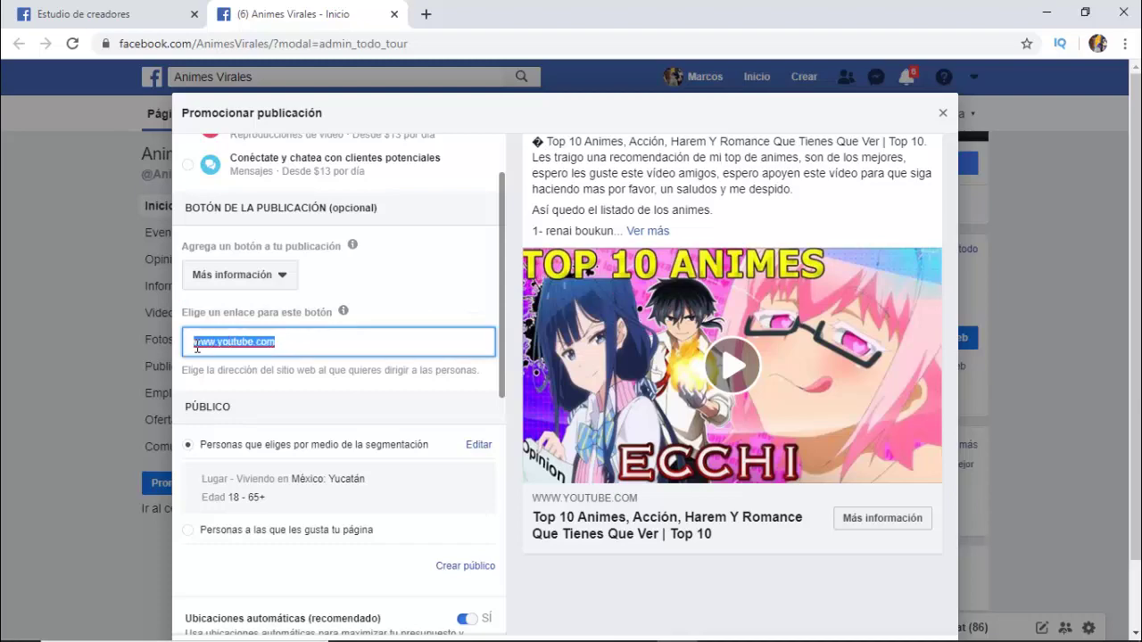
key("BackSpace")
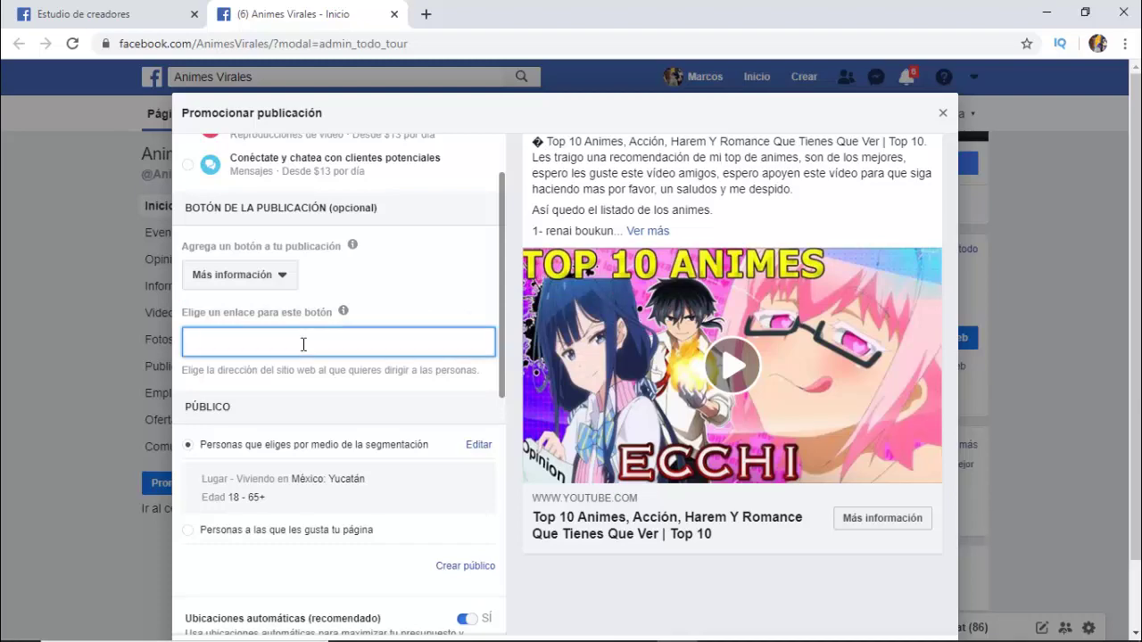
type("https://www.facebook.com/AnimesVirales/?modal=admin_todo_tour")
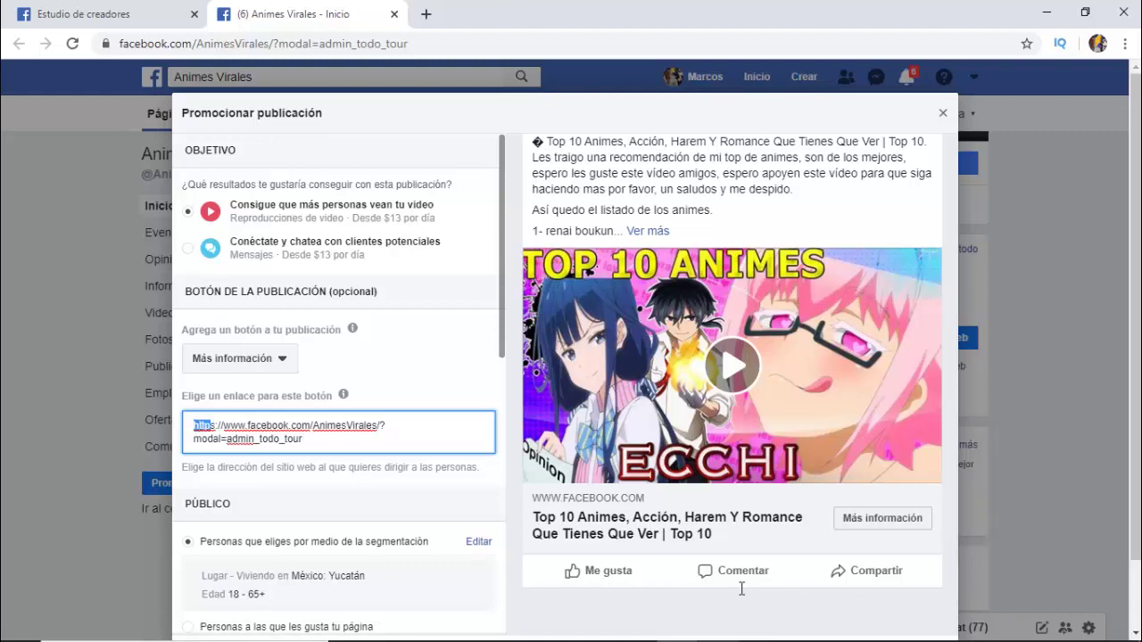
key("ctrl+a")
type("https://www.facebook.com/AnimesVirales/?modal=admin_todo_tour")
key("ctrl+l")
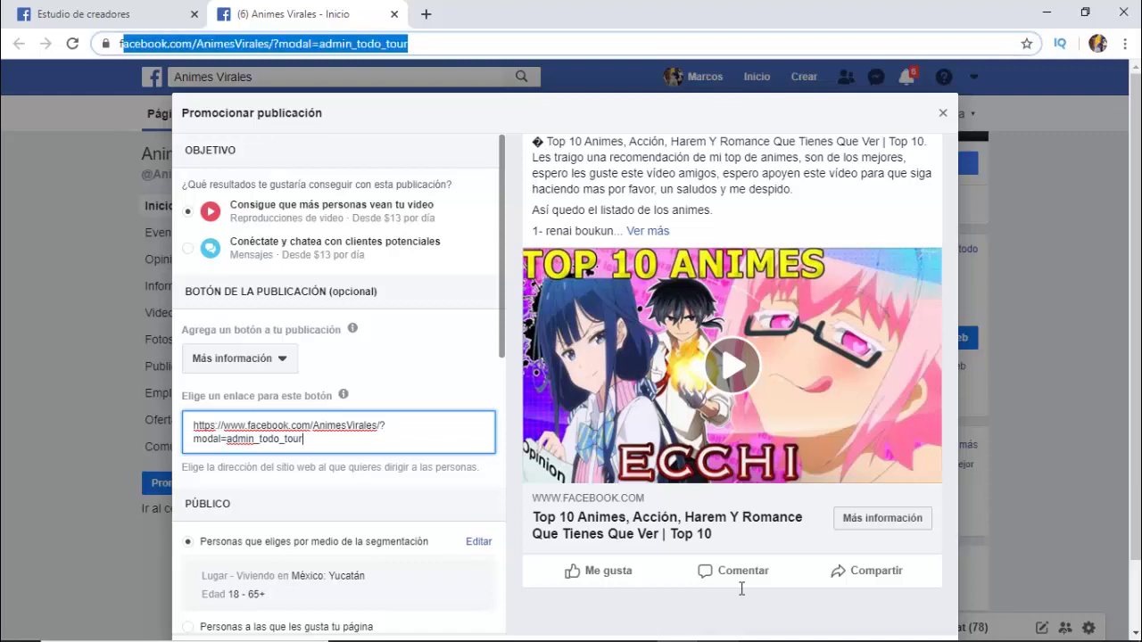
key("Right")
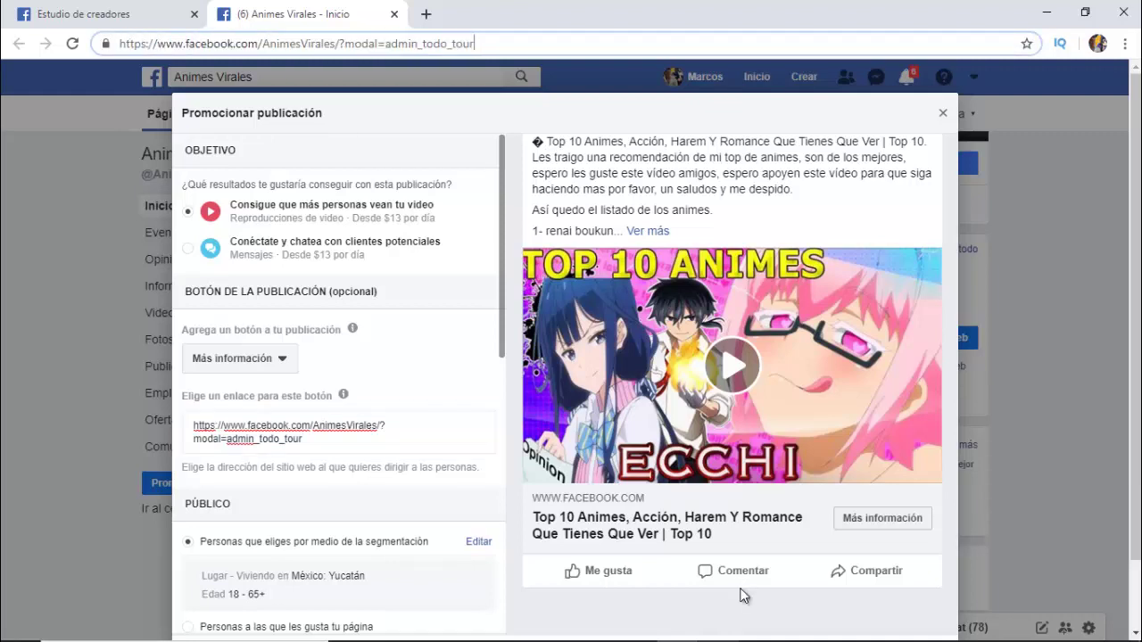
left_click(741, 589)
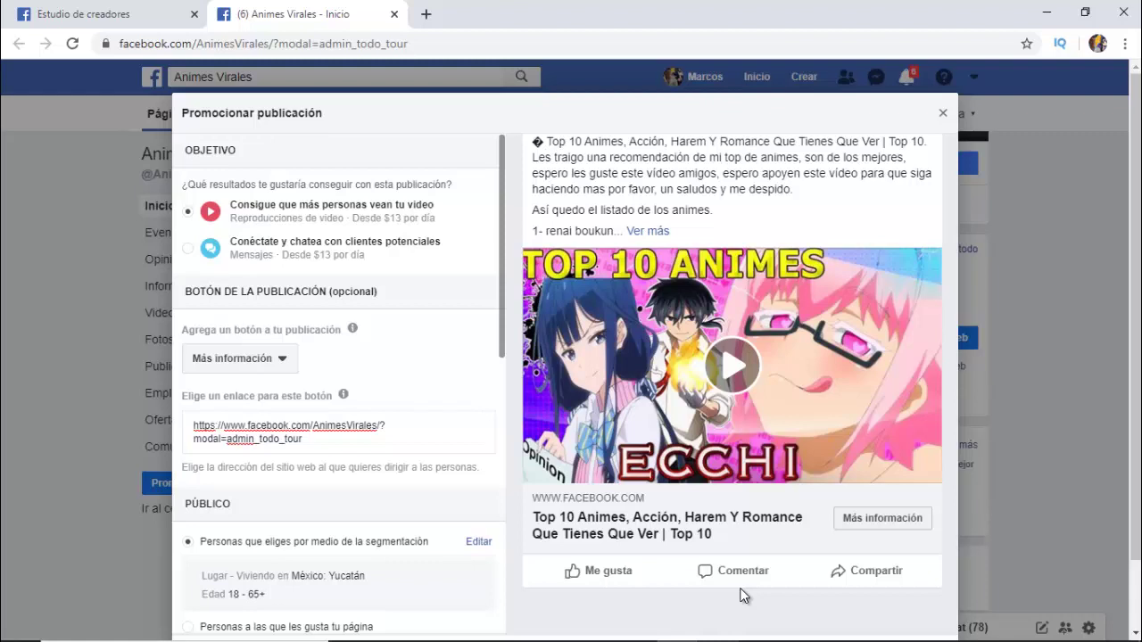
Open the targeted audience for editing and look through the minimum age options without changing the age
scroll(745, 596, "down", 3)
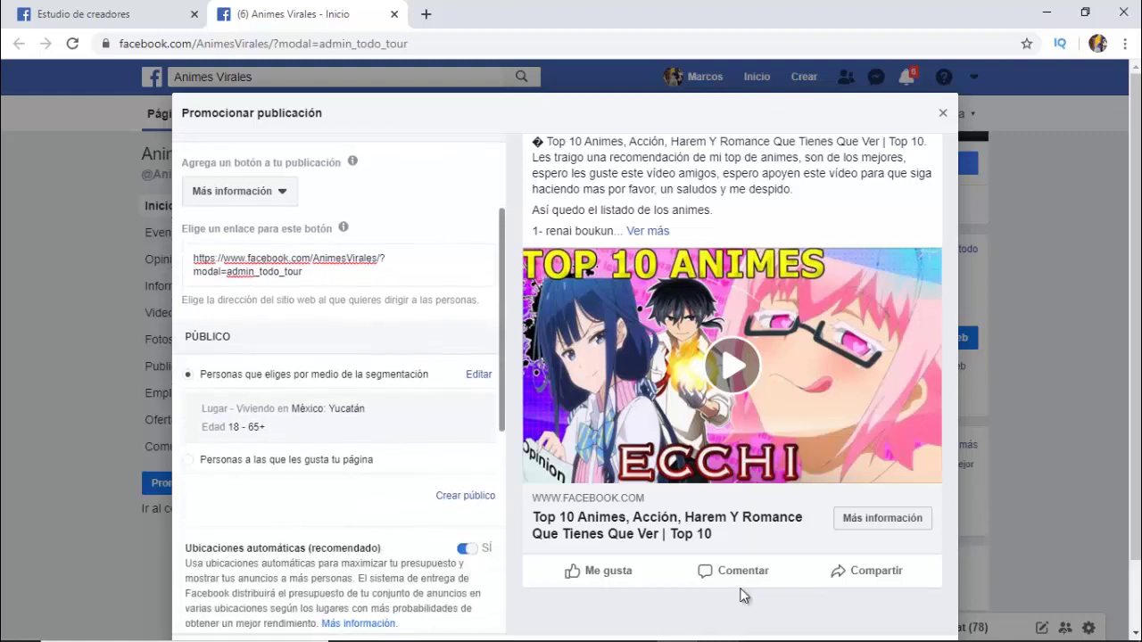
scroll(742, 594, "down", 2)
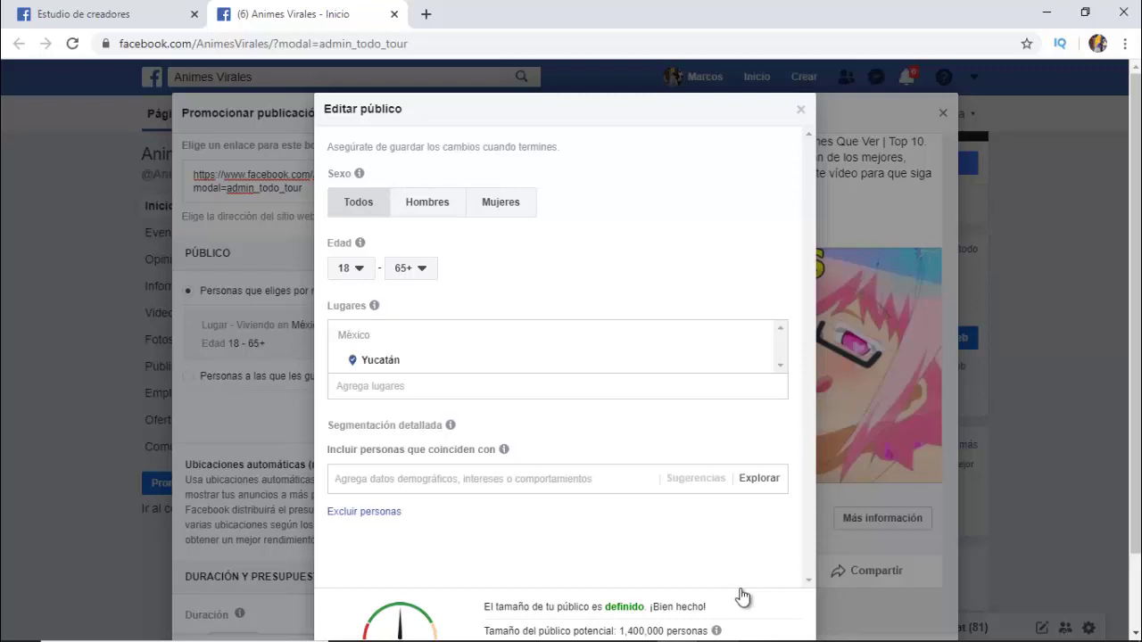
key("Return")
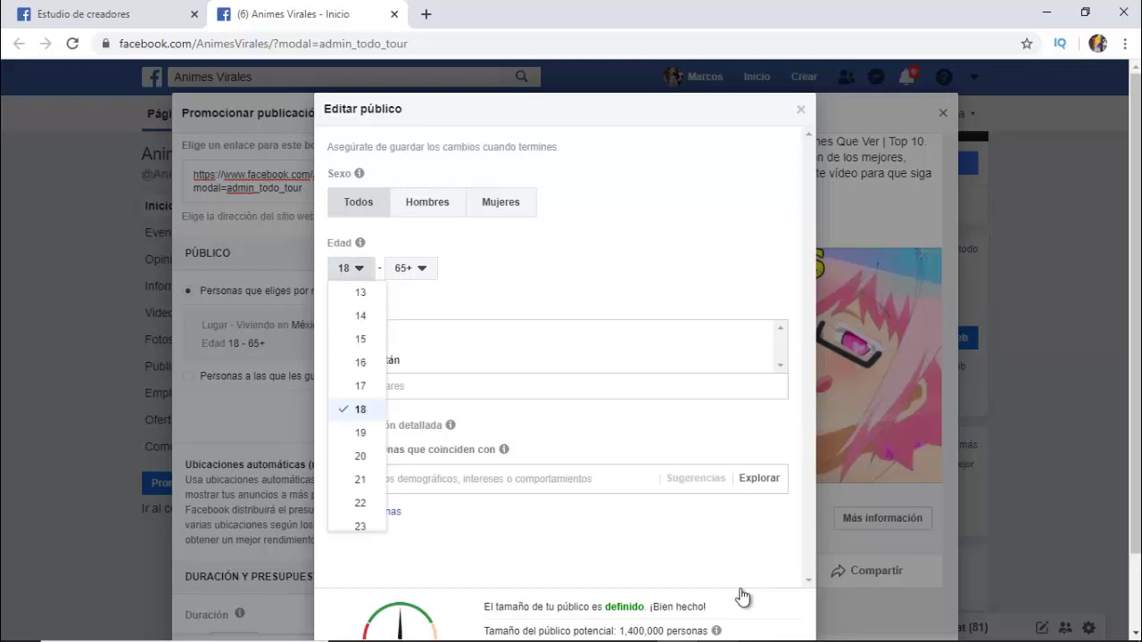
key("Down")
key("Up")
key("Up")
key("Up")
key("Up")
key("Up")
key("Up")
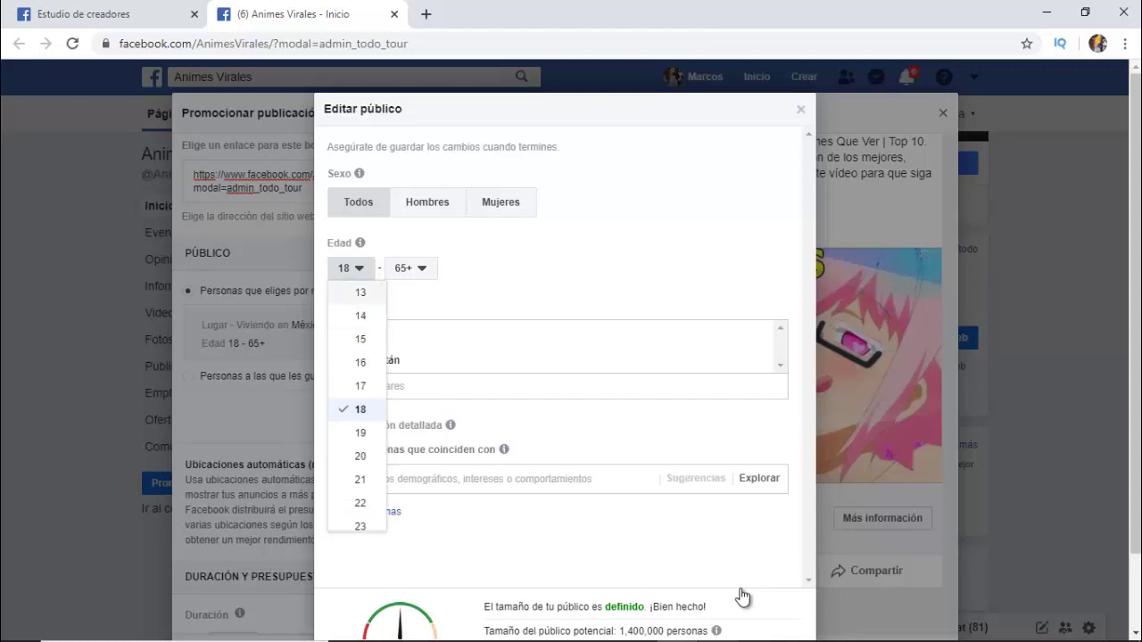
key("Escape")
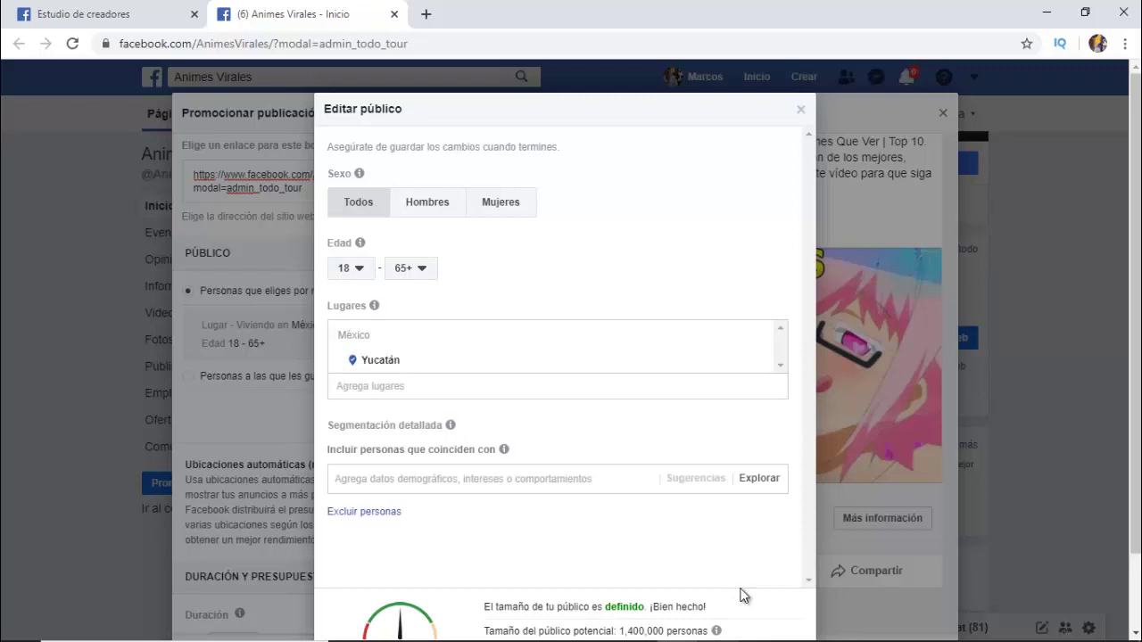
Review the audience's location and detailed targeting options, and close the audience editor without saving
scroll(744, 595, "down", 1)
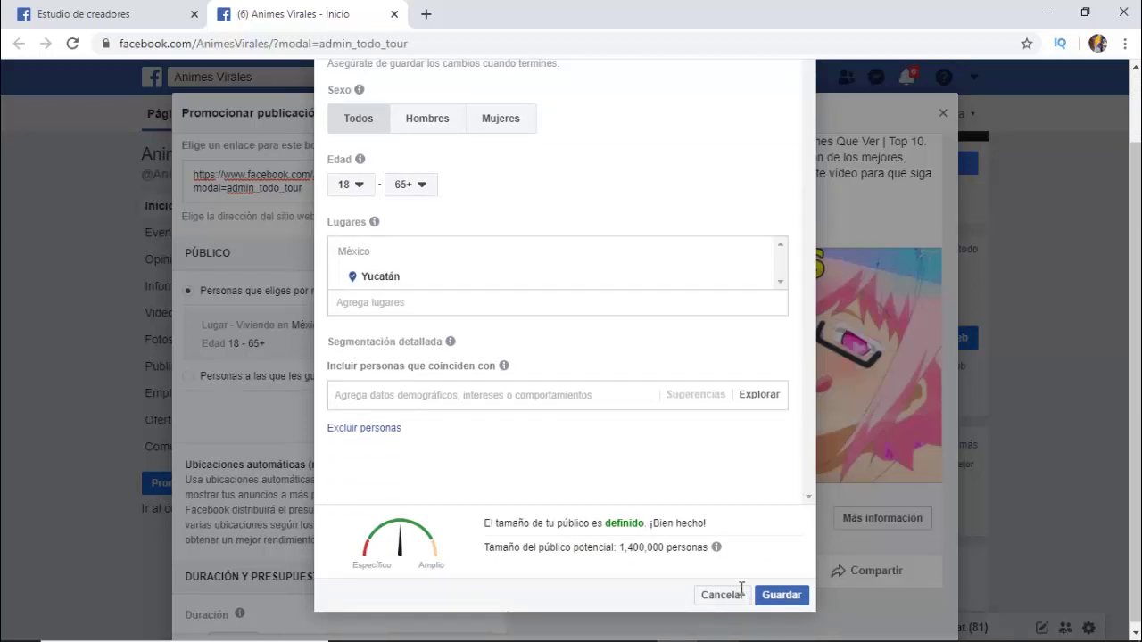
left_click_drag(351, 366, 474, 365)
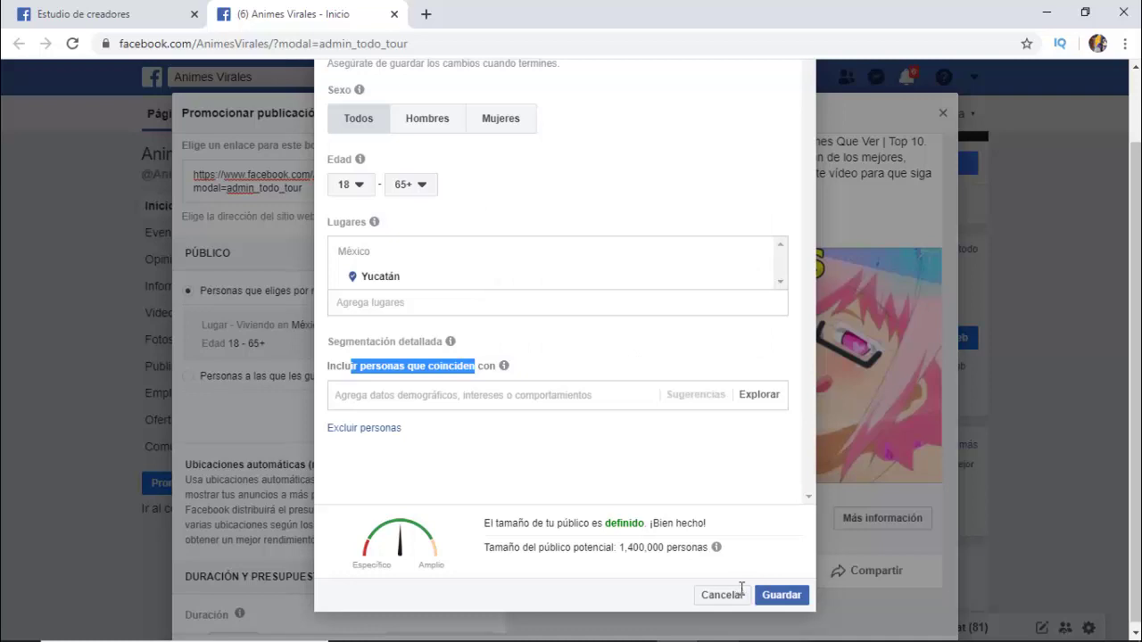
scroll(741, 589, "down", 1)
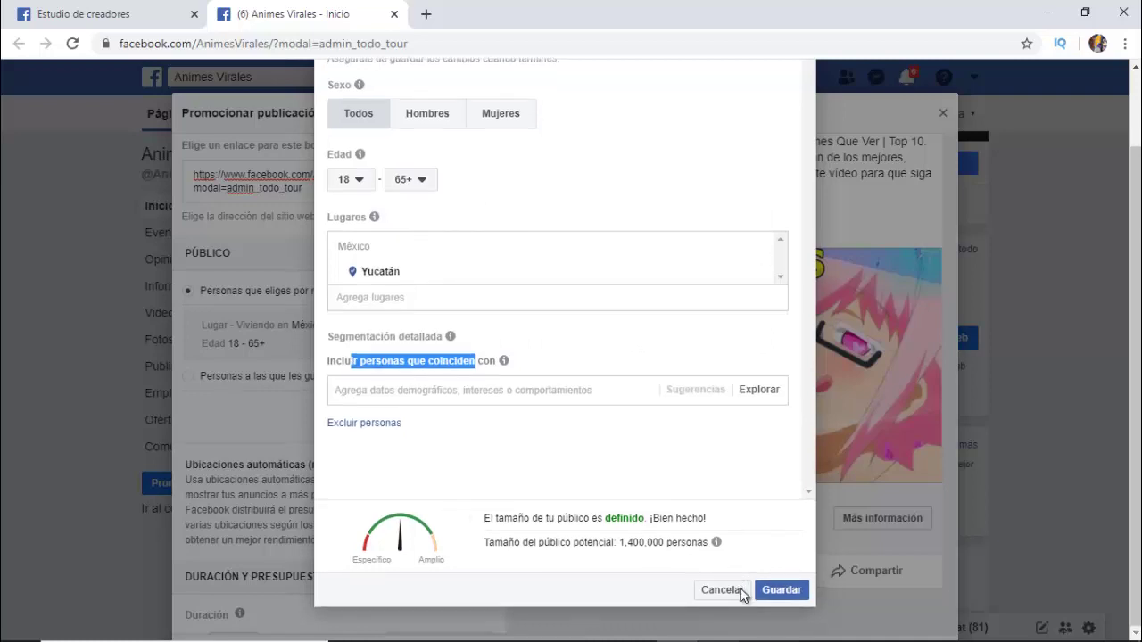
scroll(741, 591, "up", 2)
scroll(741, 594, "down", 2)
left_click(722, 590)
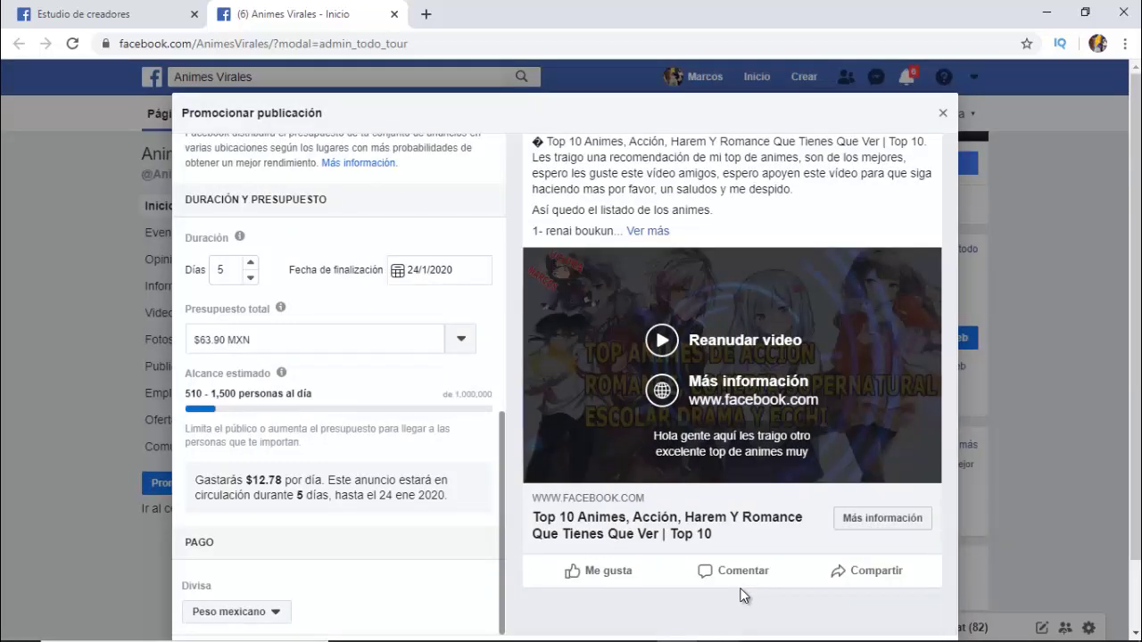
Try a promotion duration of 6 days and return it to 5 days
mouse_move(280, 308)
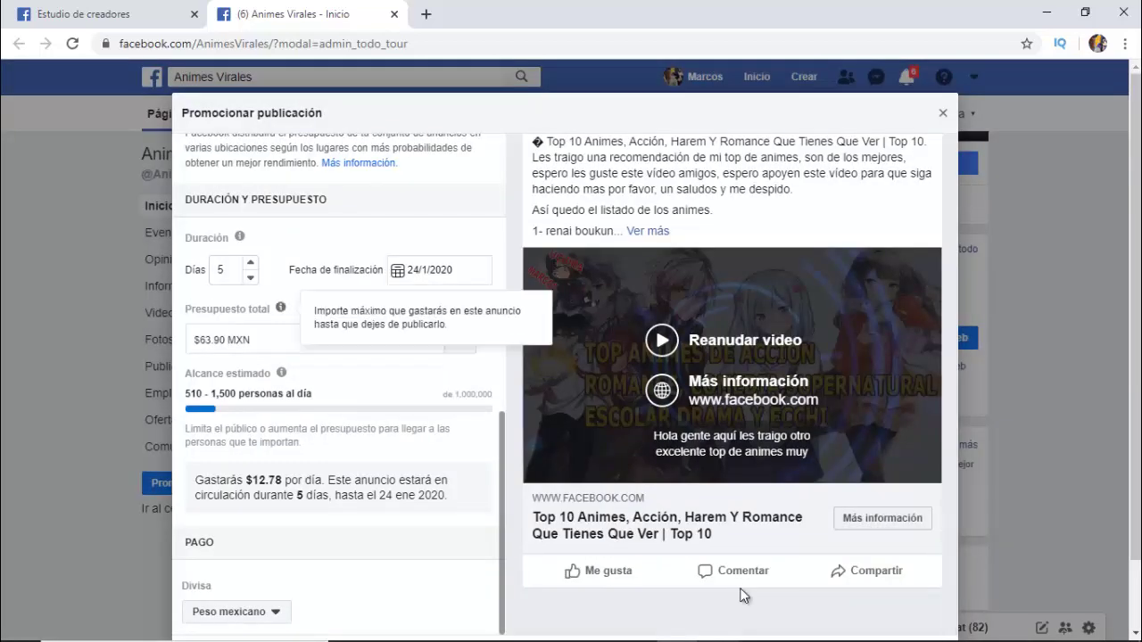
mouse_move(239, 236)
left_click_drag(216, 237, 191, 237)
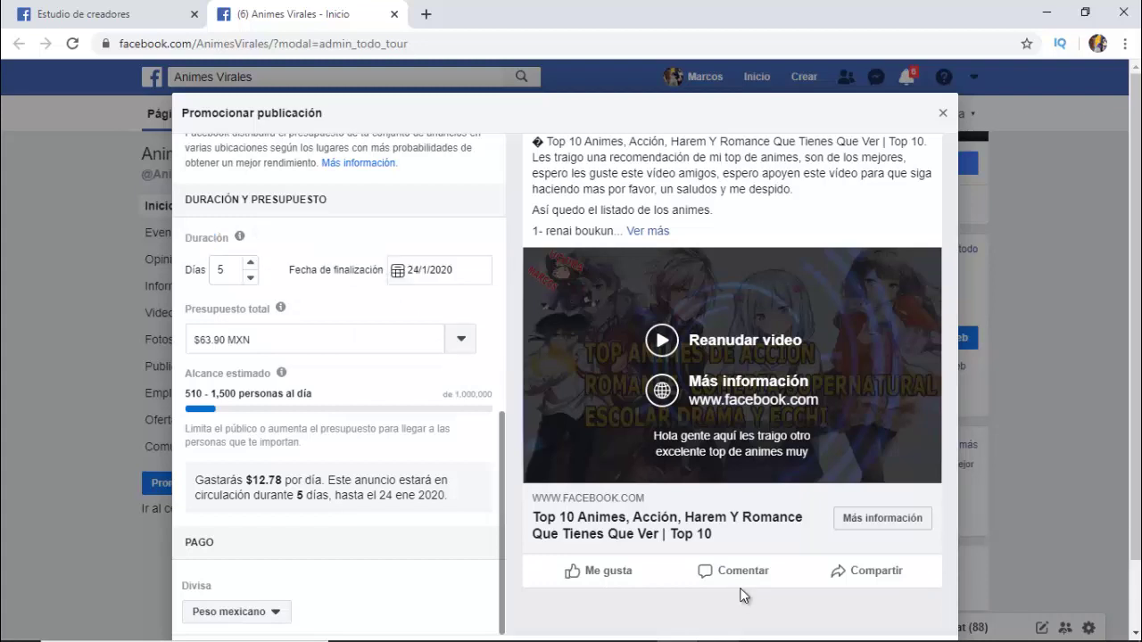
left_click(250, 262)
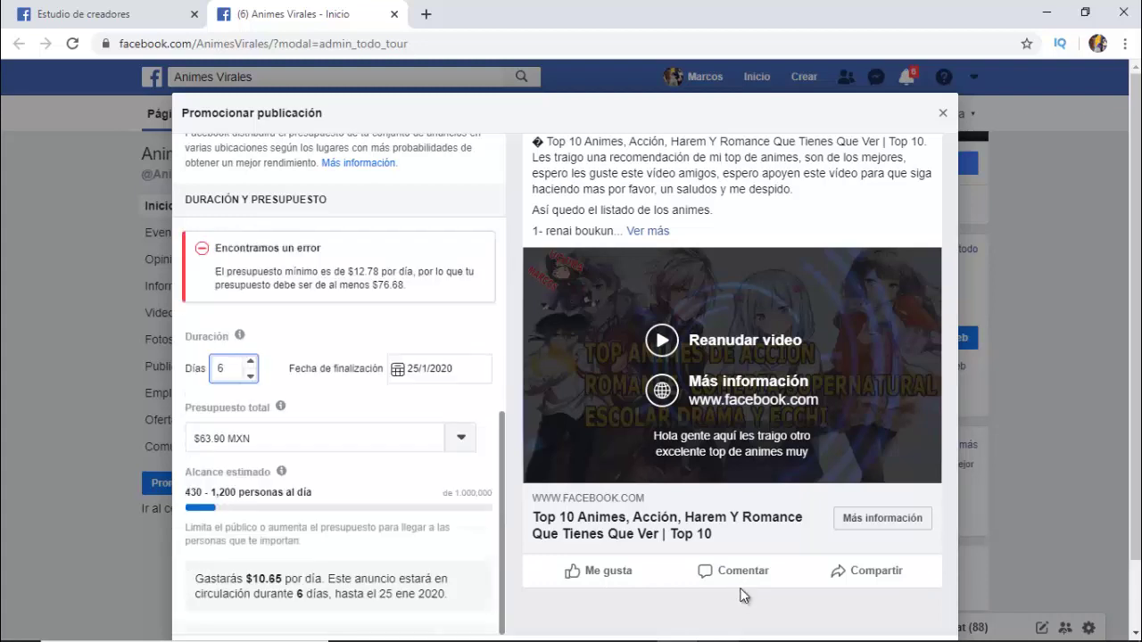
key("Down")
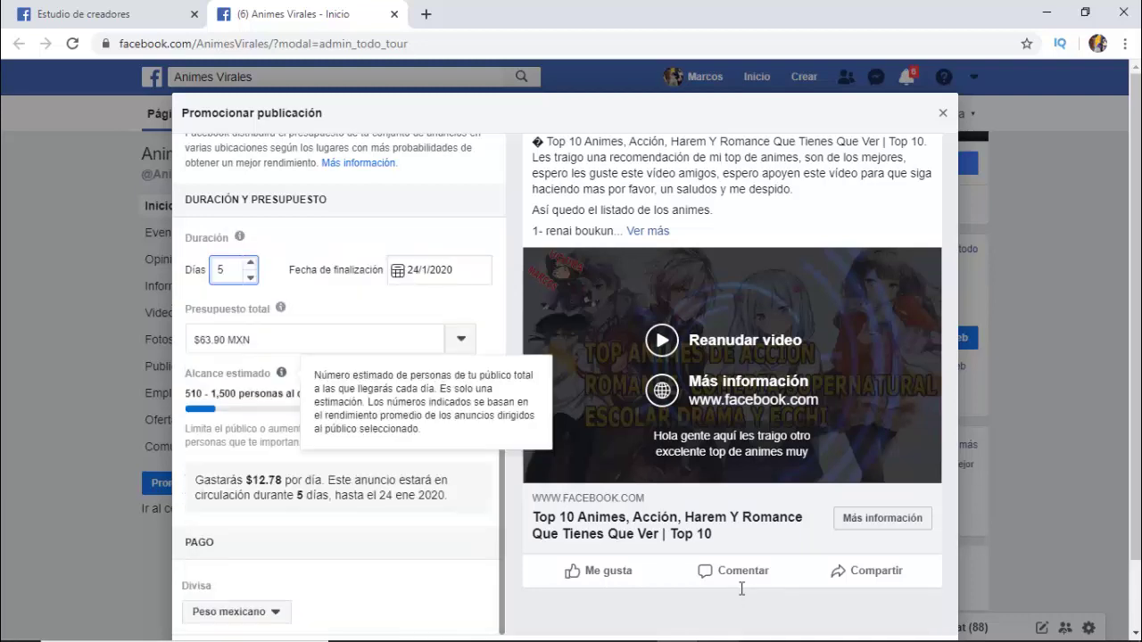
left_click(740, 596)
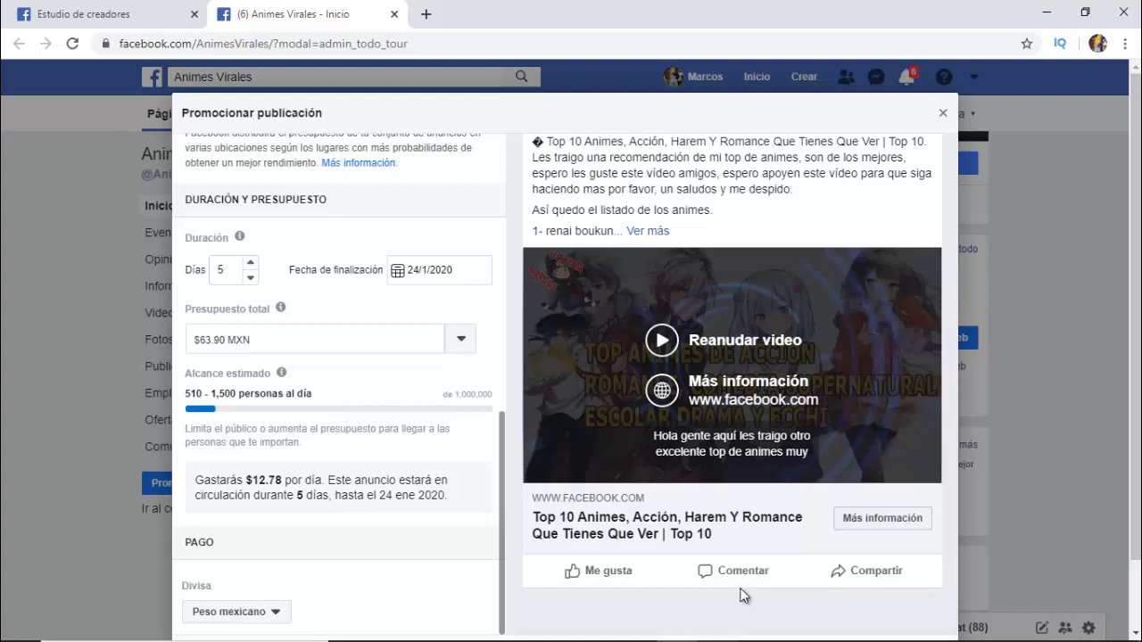
Look through the total budget options for the promotion and keep $63.90 MXN
mouse_move(280, 306)
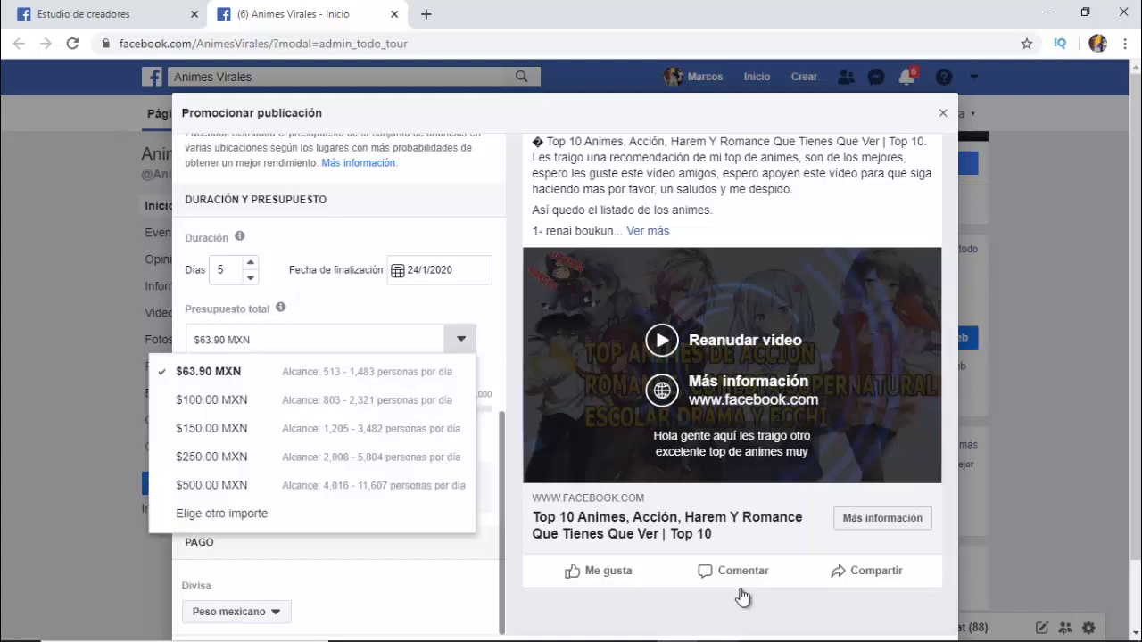
key("Down")
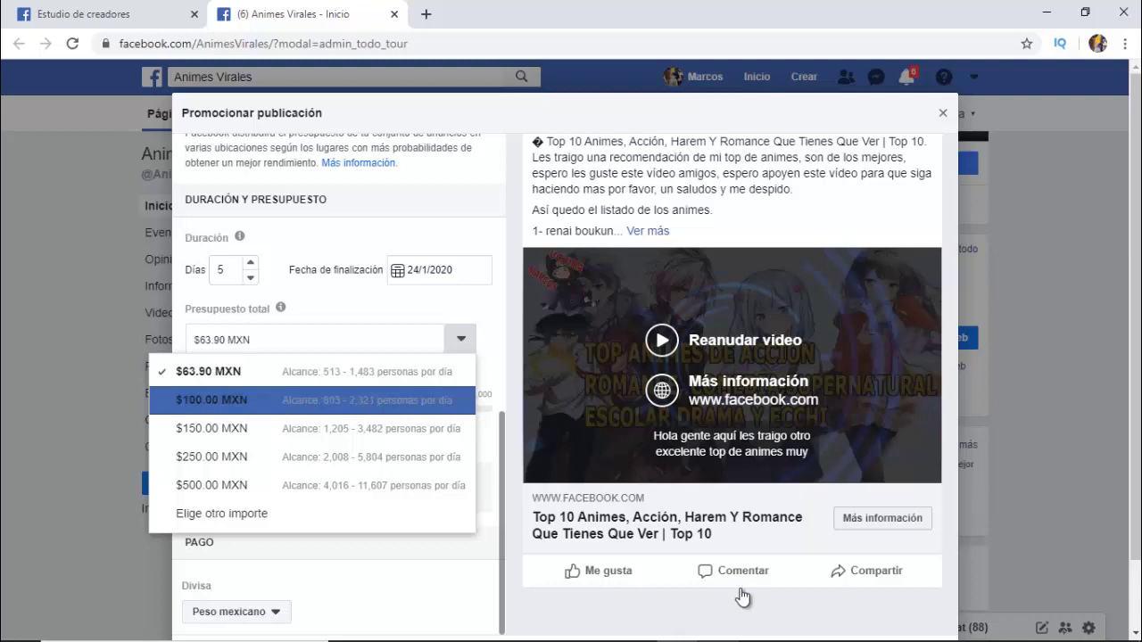
key("Down")
key("Down")
key("Down")
key("Down")
key("Down")
key("Down")
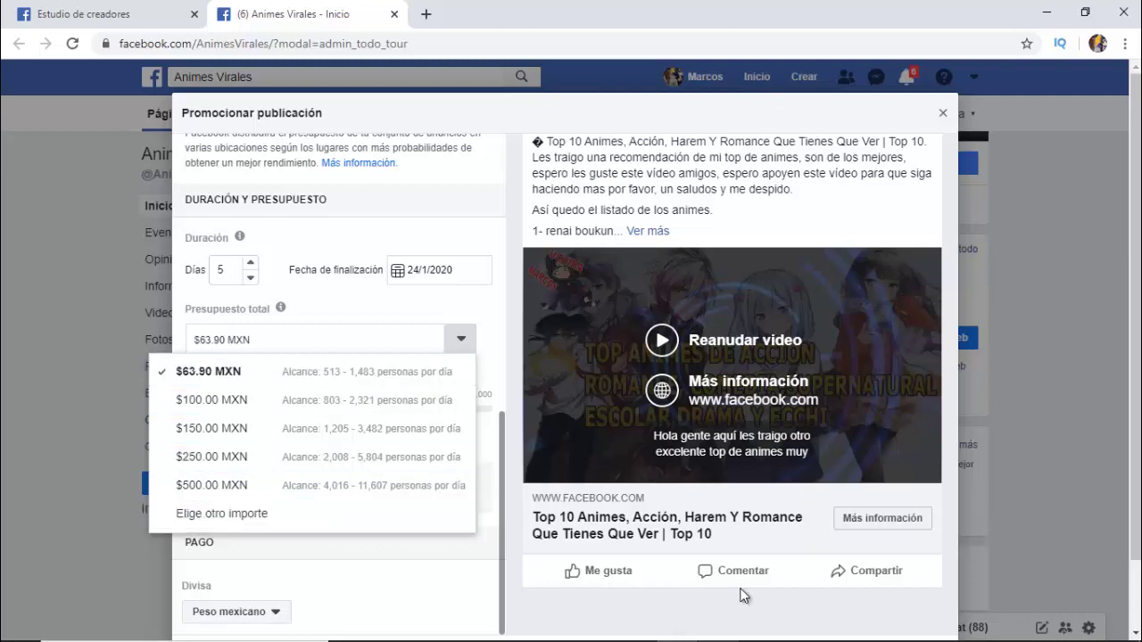
key("Return")
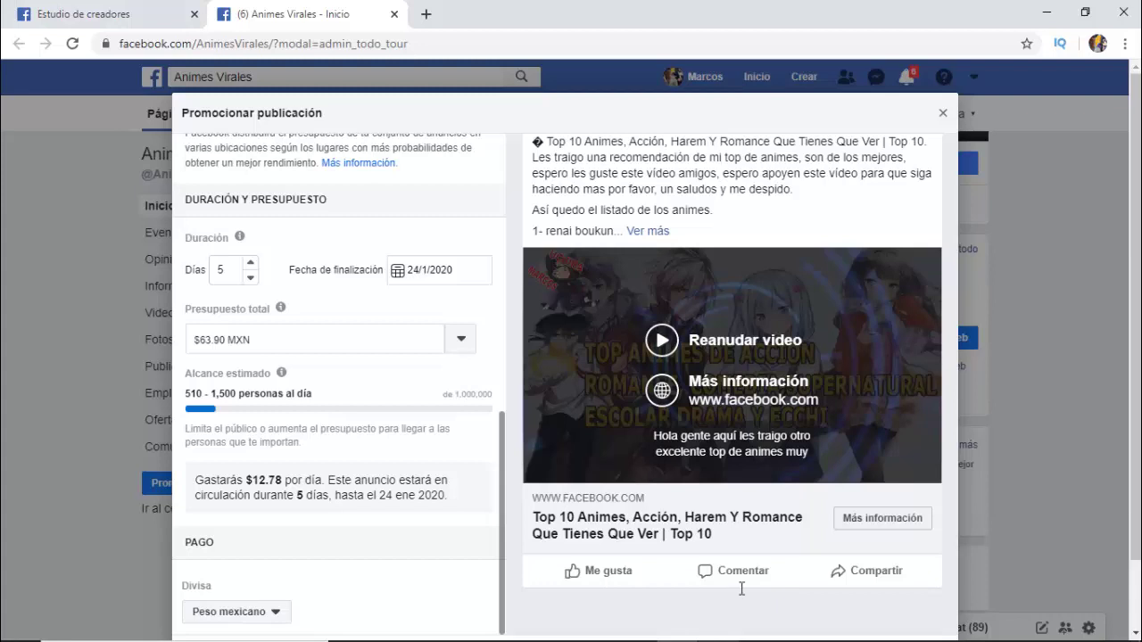
Examine the estimated reach, the daily spending summary and the payment currency options
mouse_move(281, 373)
left_click_drag(185, 373, 255, 373)
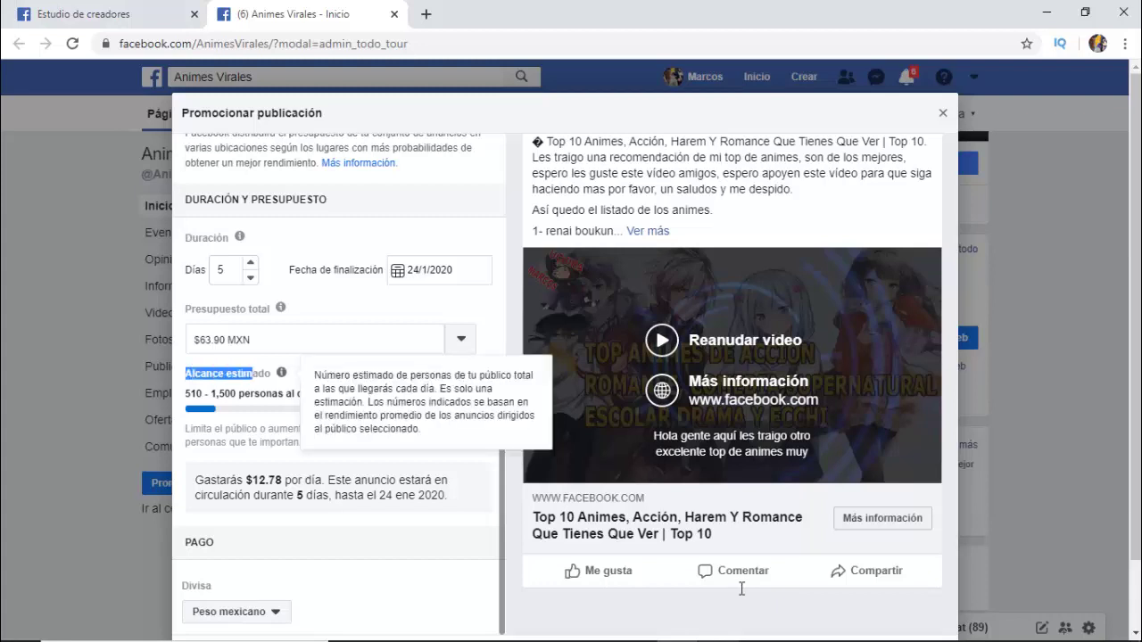
left_click(741, 589)
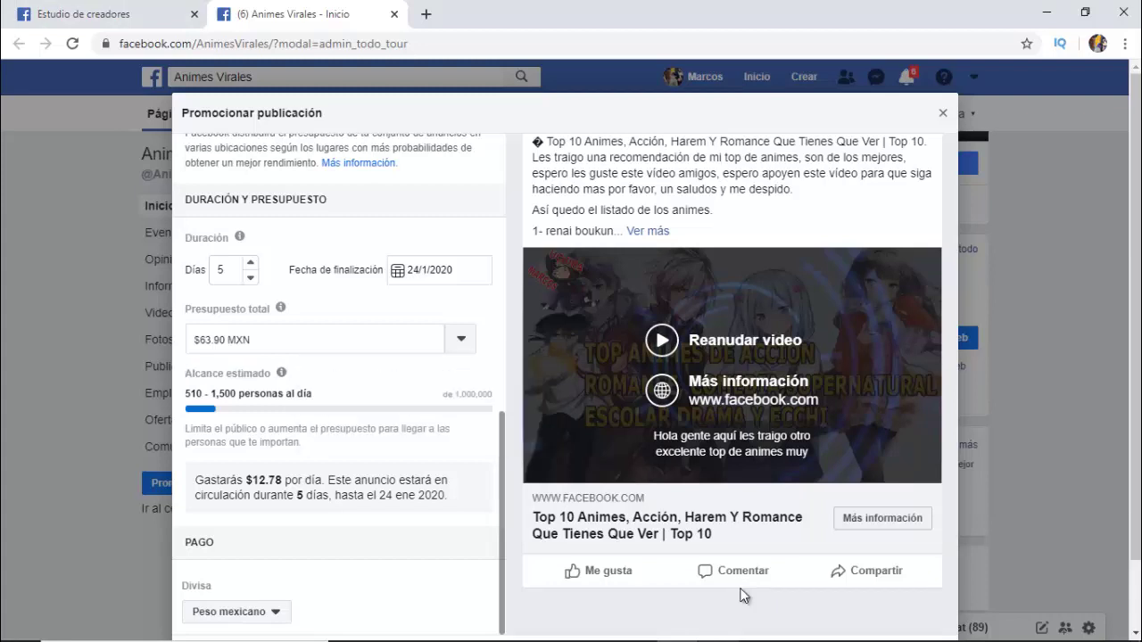
left_click_drag(245, 479, 313, 480)
left_click(742, 589)
key("Return")
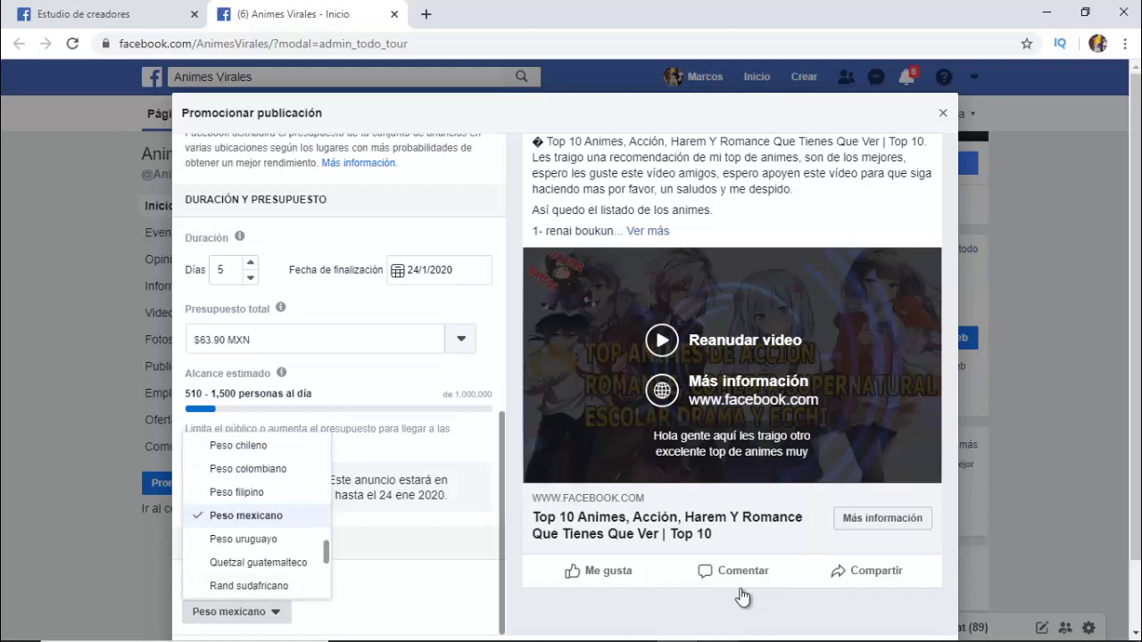
key("Escape")
Submit the promotion with credit and continue with a credit card as the payment method for México
scroll(742, 596, "down", 2)
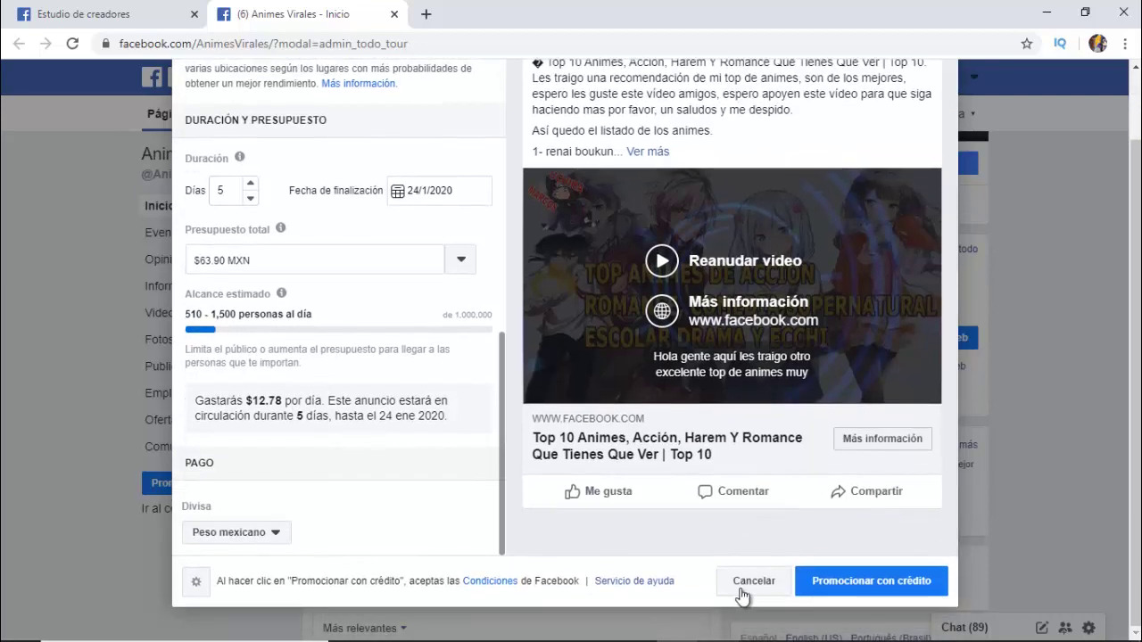
key("Return")
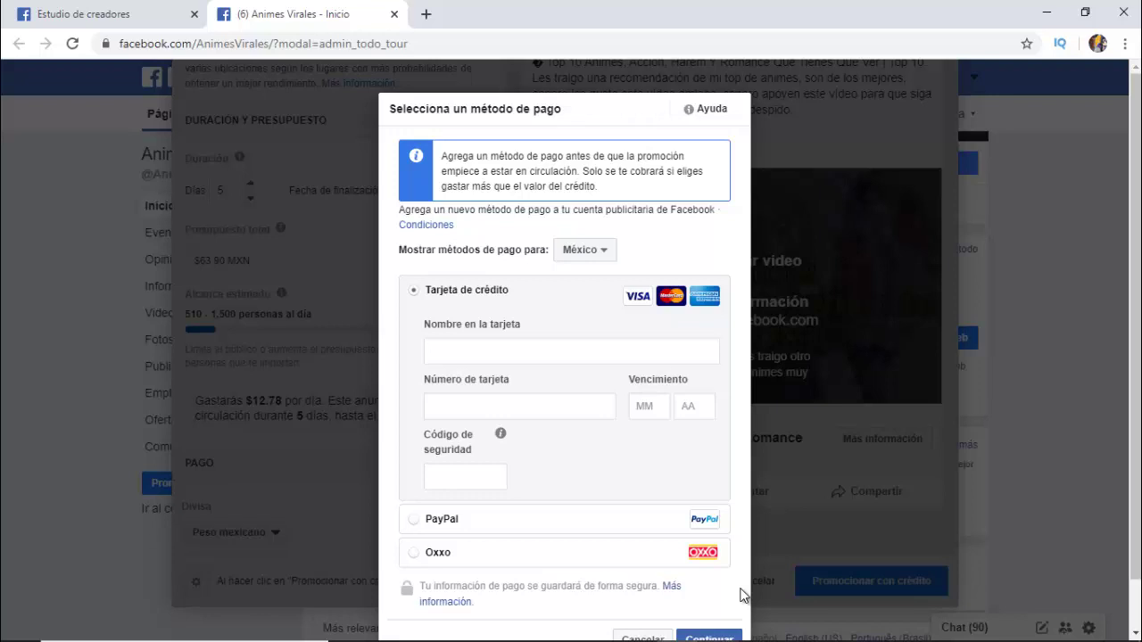
scroll(741, 595, "down", 1)
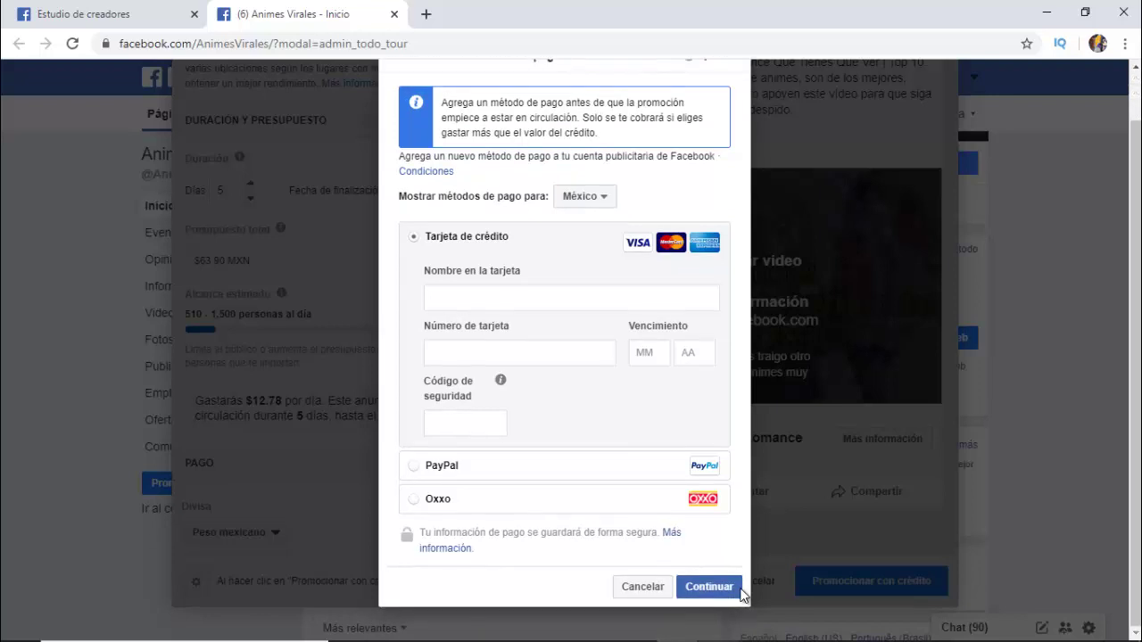
left_click(739, 589)
left_click(739, 588)
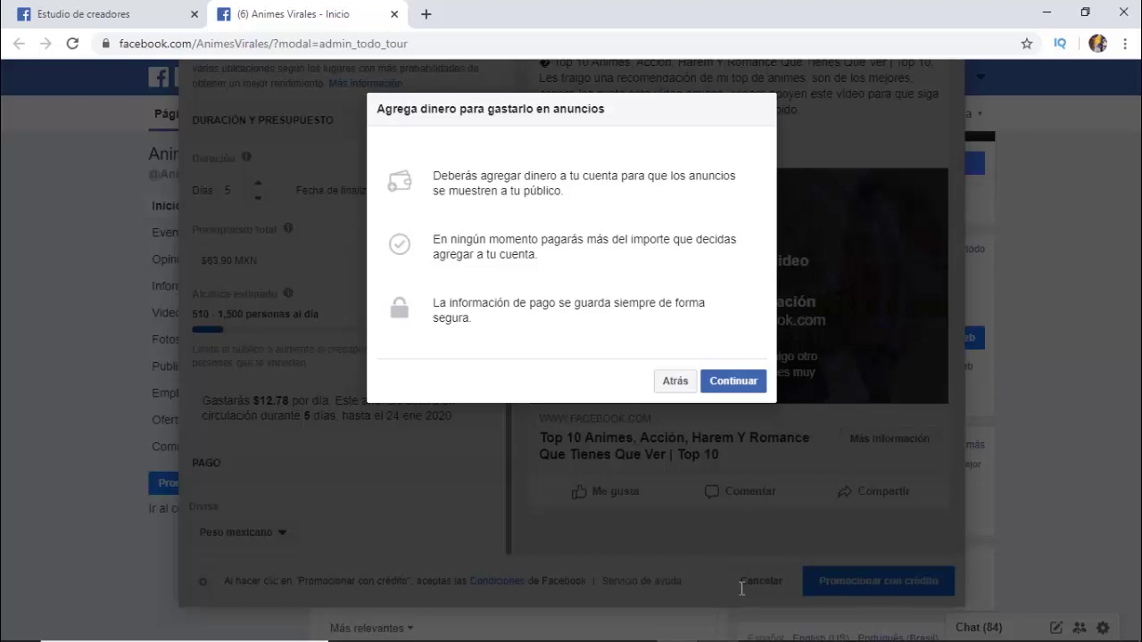
Read the notice about adding money for ads and check the final balance in the balance review
left_click_drag(432, 176, 708, 176)
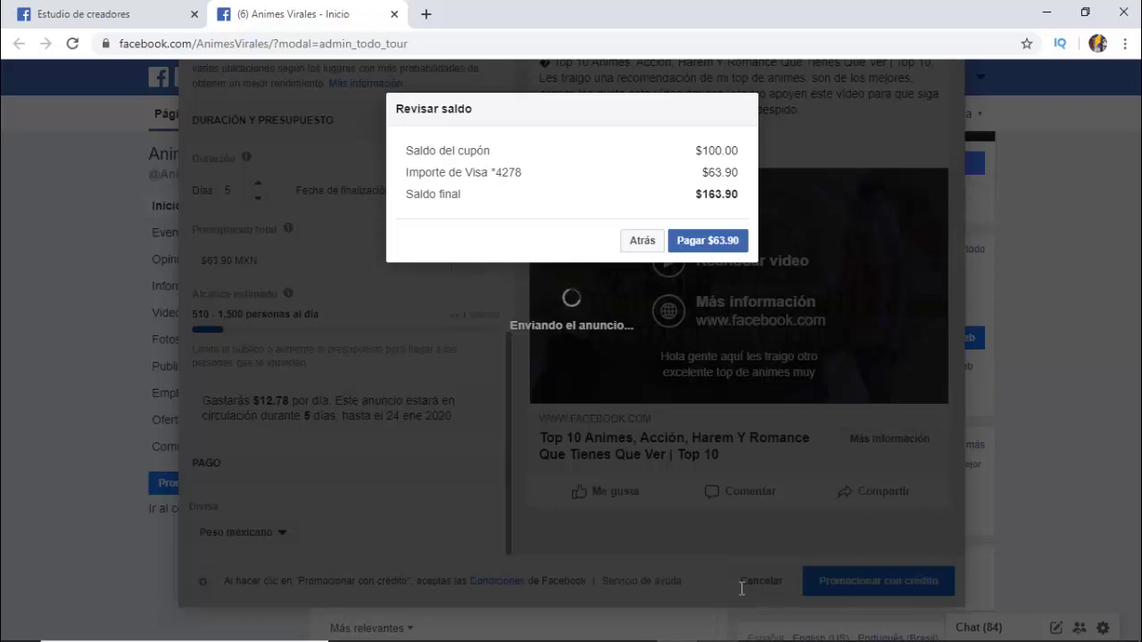
double_click(741, 588)
left_click(741, 589)
left_click_drag(701, 194, 738, 194)
left_click(738, 193)
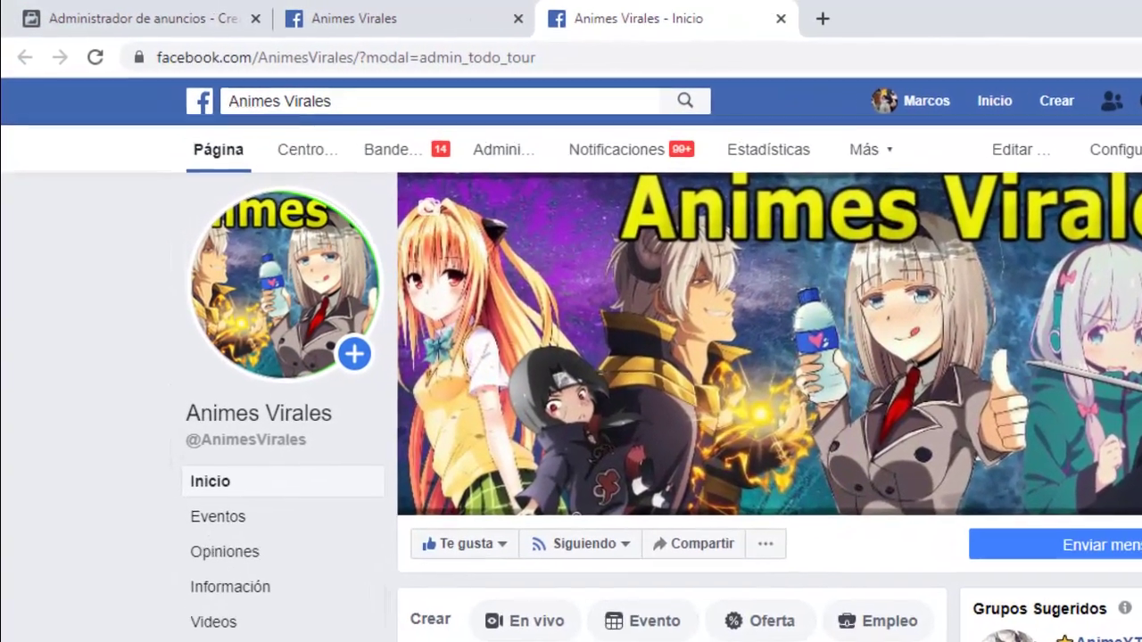
Find the promoted Top 10 Animes video post on the page and check its promotion review status
scroll(769, 387, "down", 1)
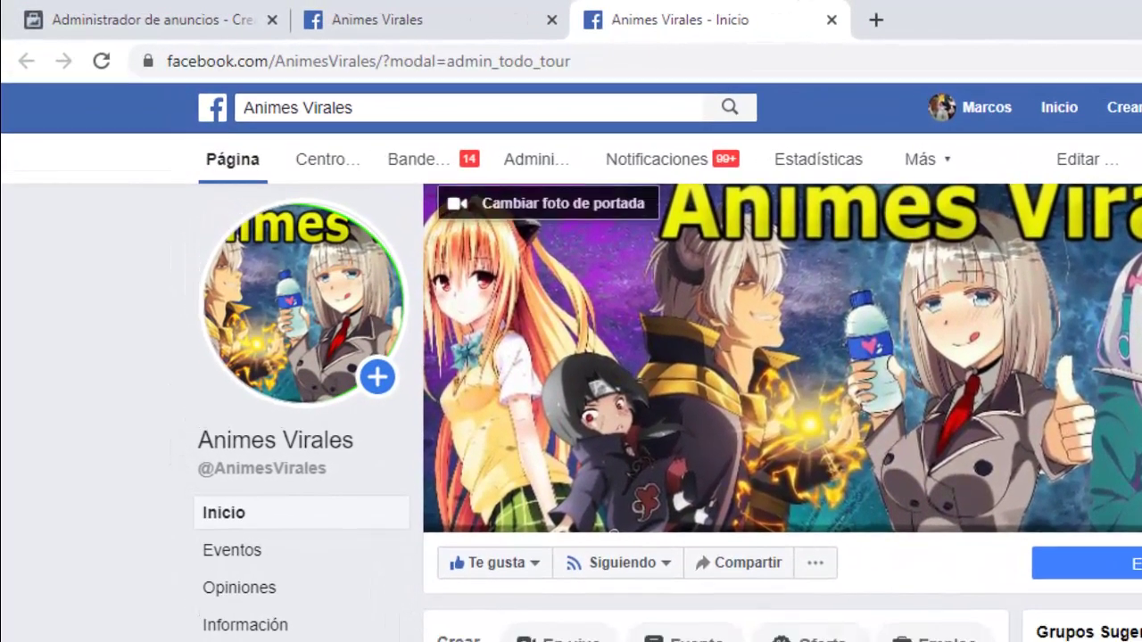
scroll(716, 412, "down", 15)
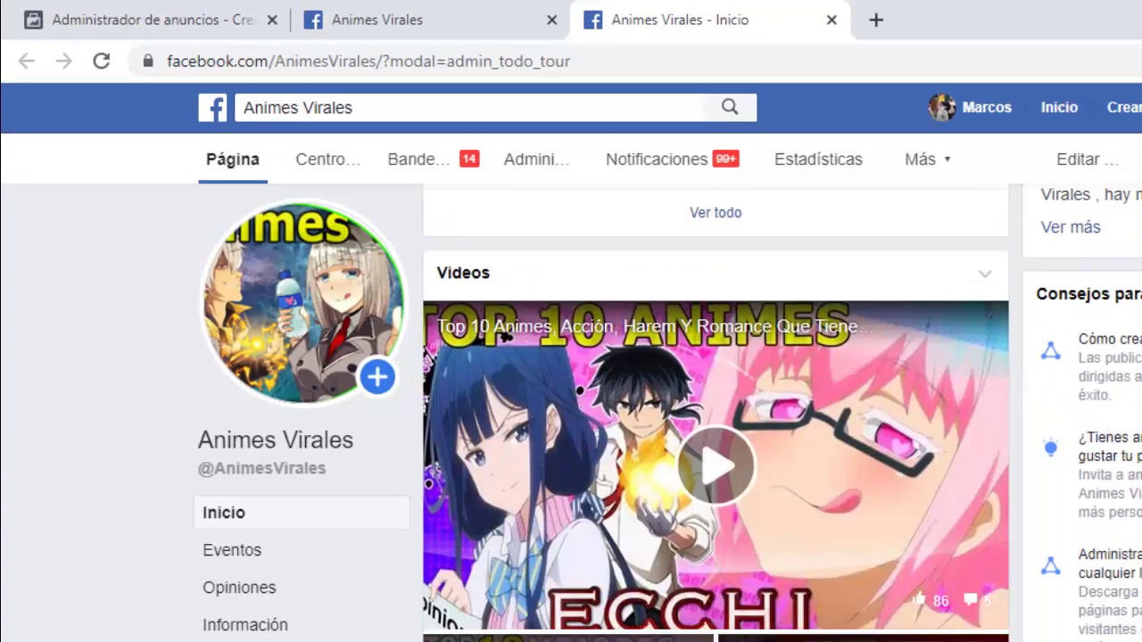
scroll(716, 412, "down", 20)
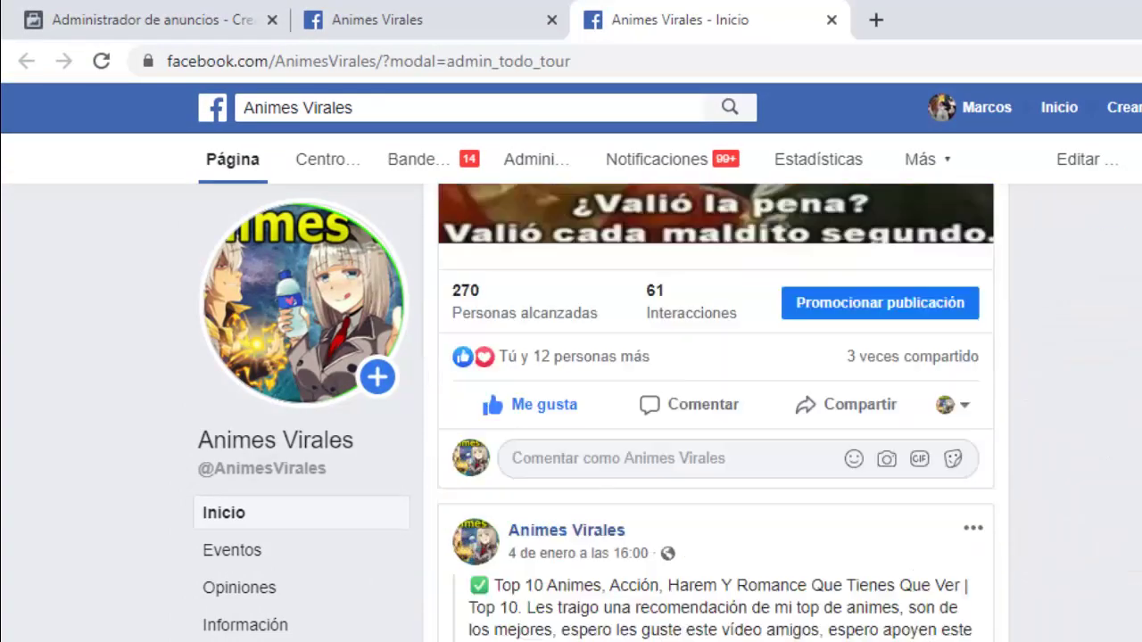
scroll(716, 412, "down", 10)
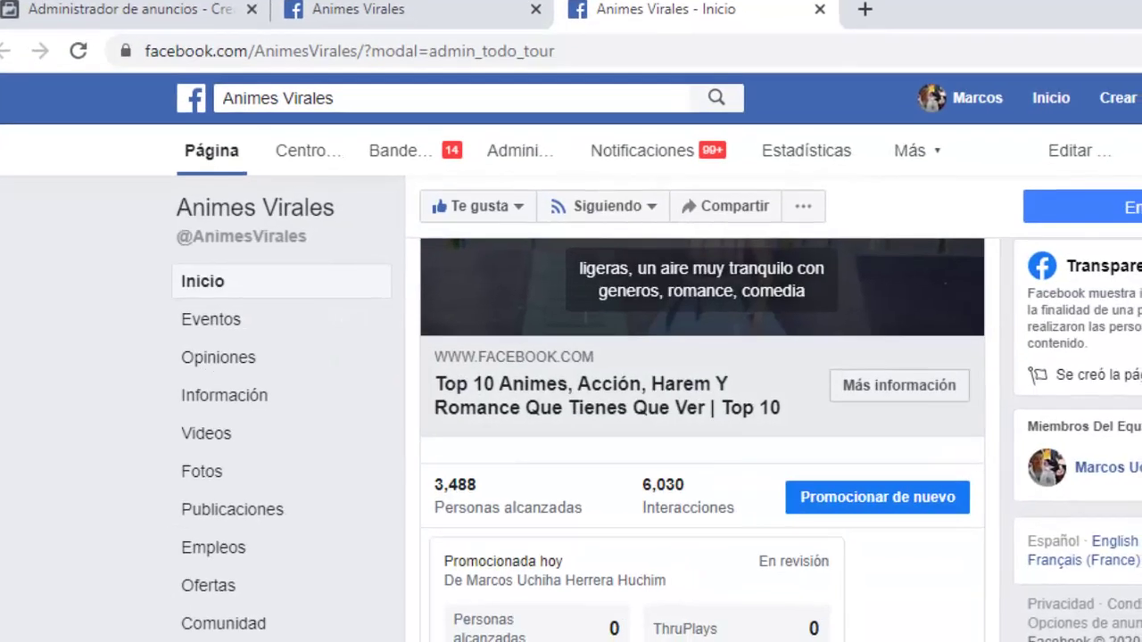
scroll(702, 412, "down", 2)
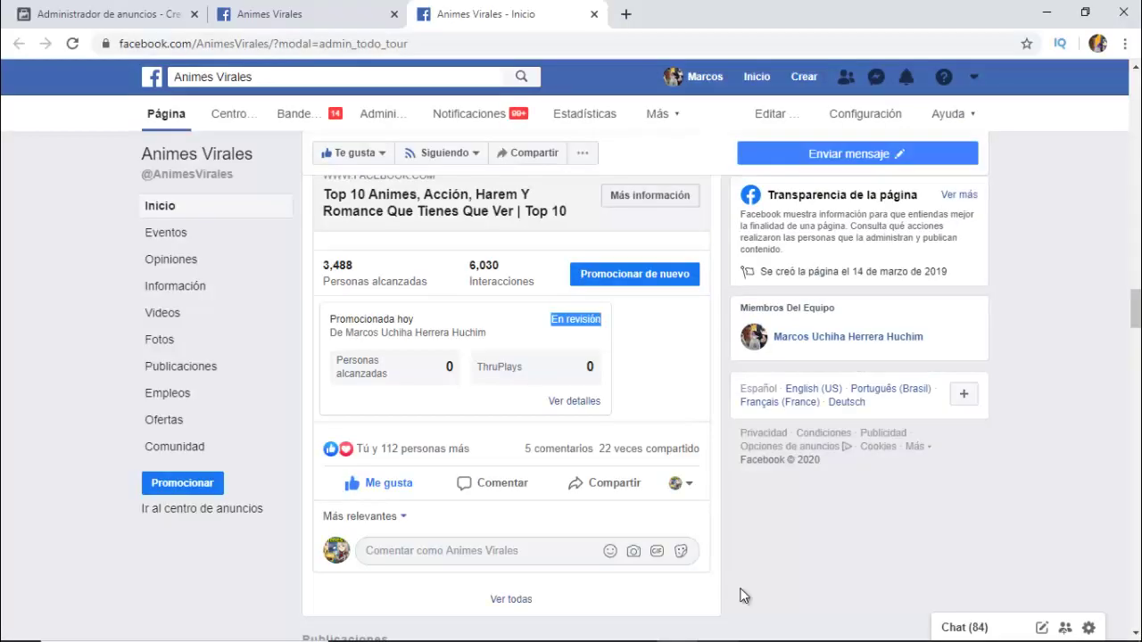
left_click(744, 596)
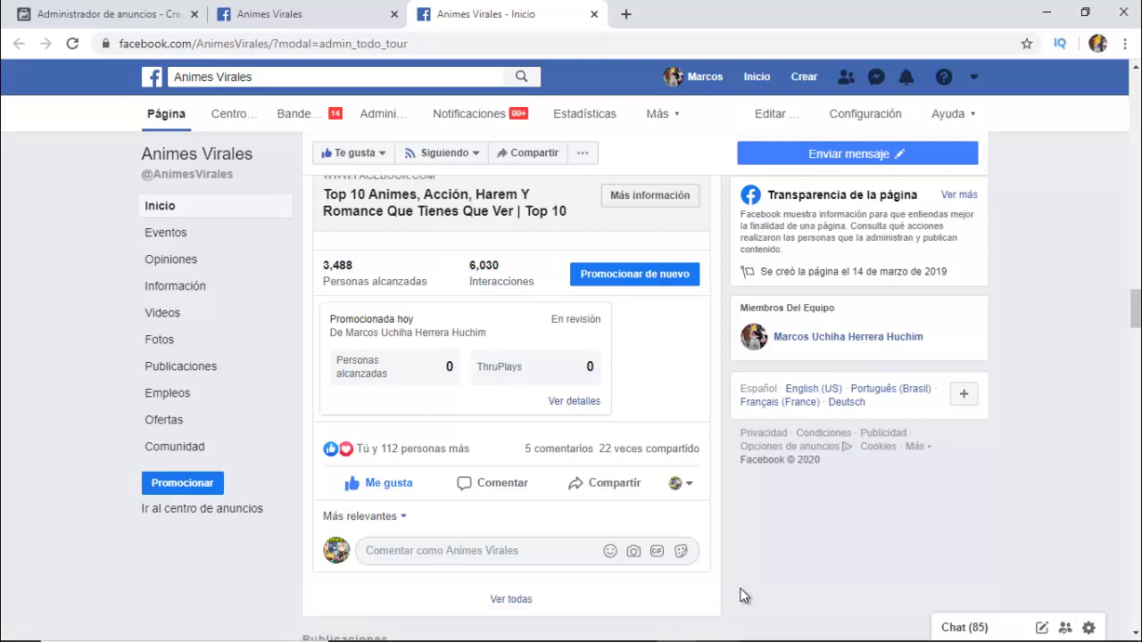
Check the promotion's review status in the page's ad center and view the campaign objectives in the Administrador de anuncios
key("ctrl+shift+Tab")
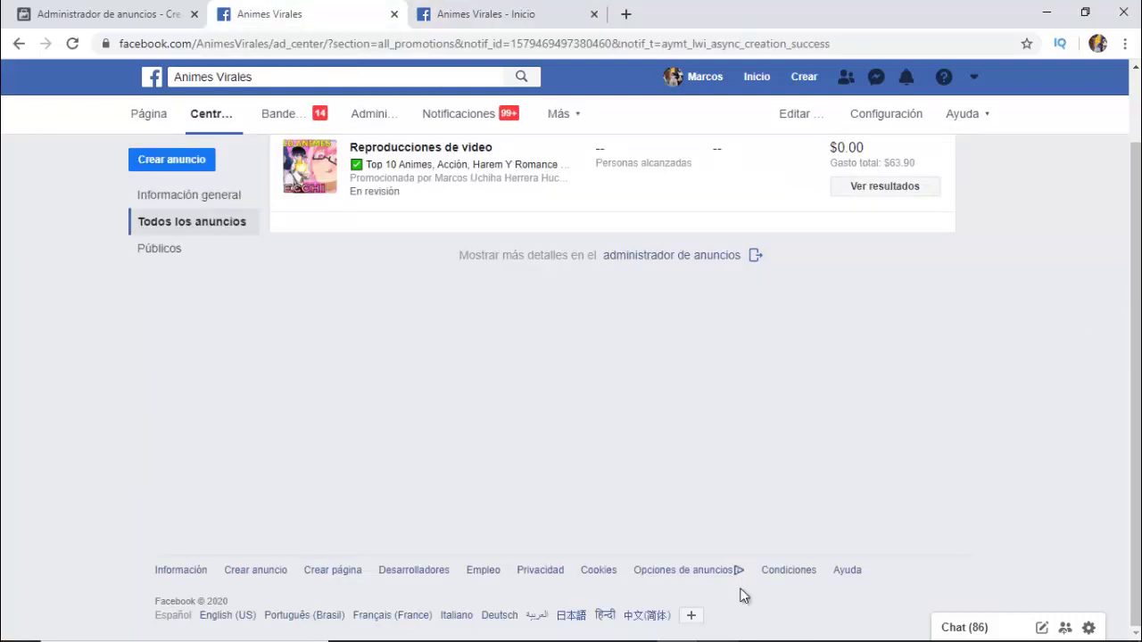
scroll(744, 595, "up", 1)
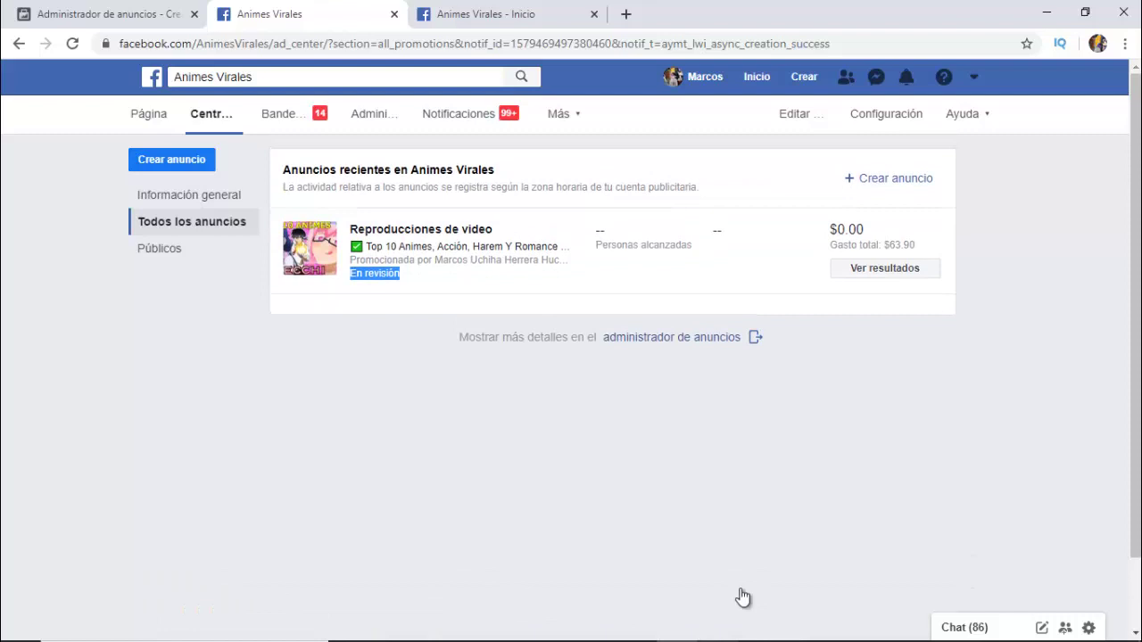
left_click(741, 588)
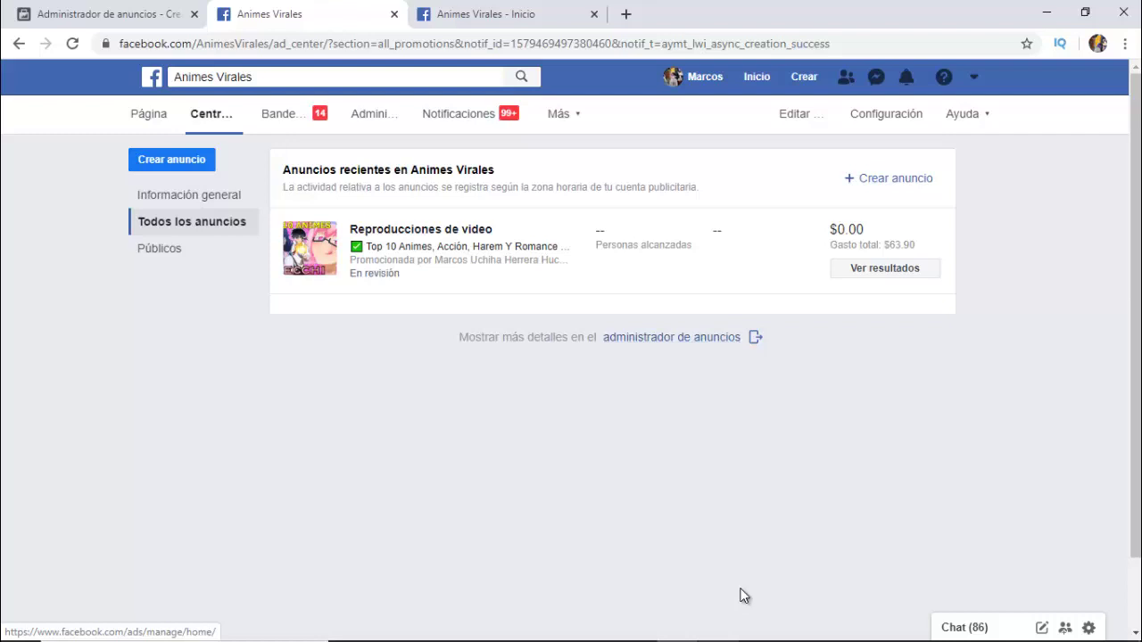
key("ctrl+1")
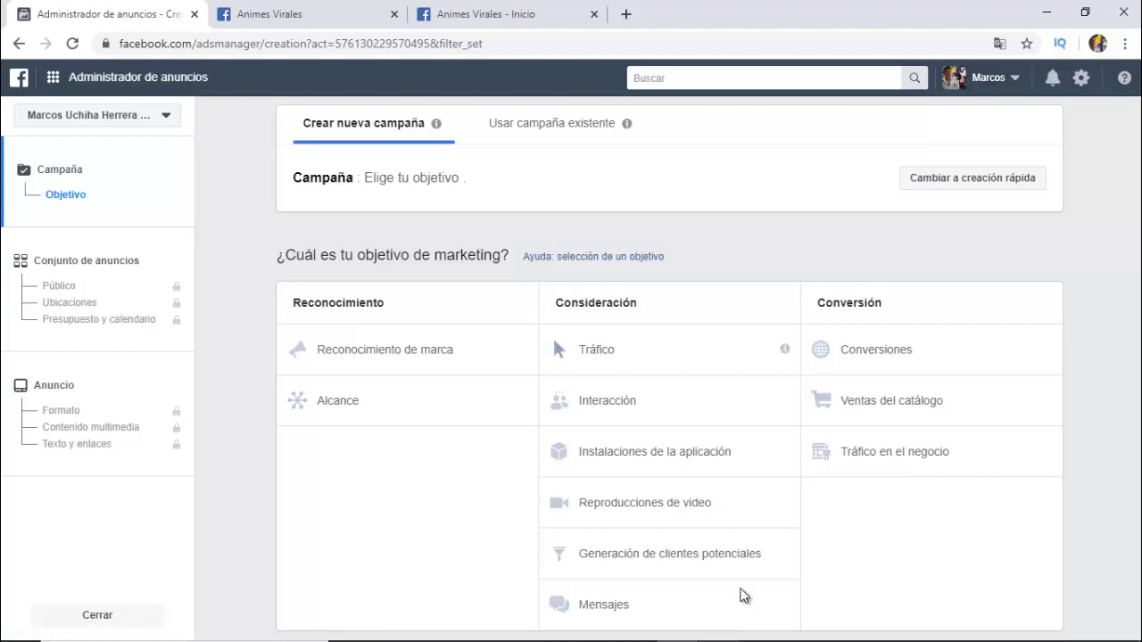
key("ctrl+Tab")
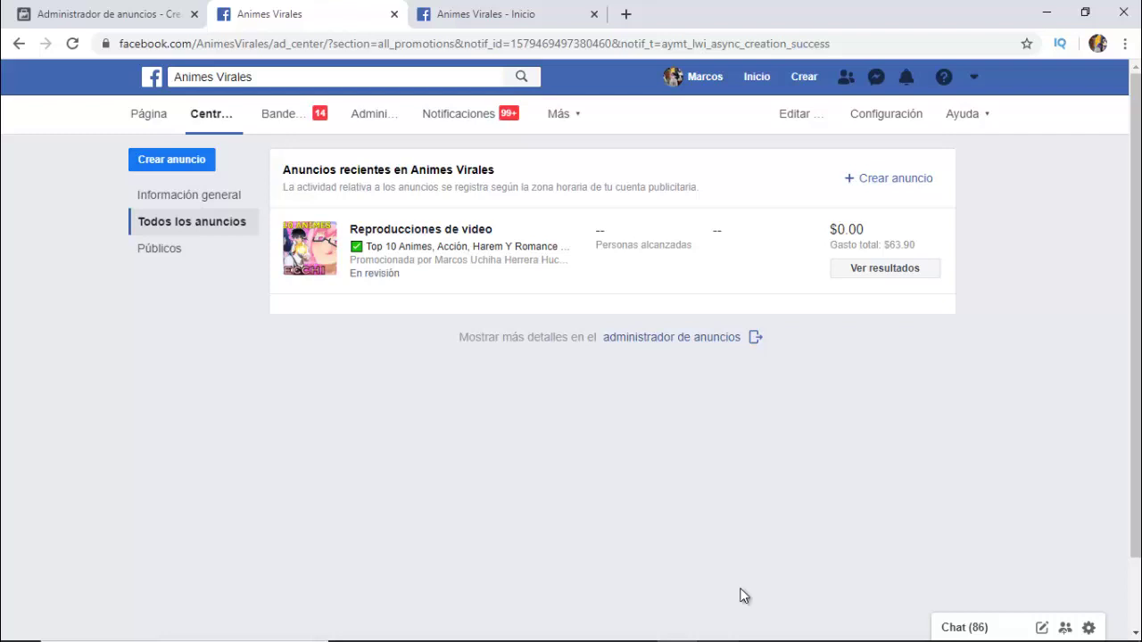
Examine the promotion's entry in the ad center's recent ads, highlighting its "Reproducciones de video" title and description
mouse_move(491, 230)
left_mouse_down()
mouse_move(349, 229)
mouse_move(863, 229)
left_mouse_up()
key("shift+Up")
key("shift+Up")
key("shift+Up")
key("shift+Up")
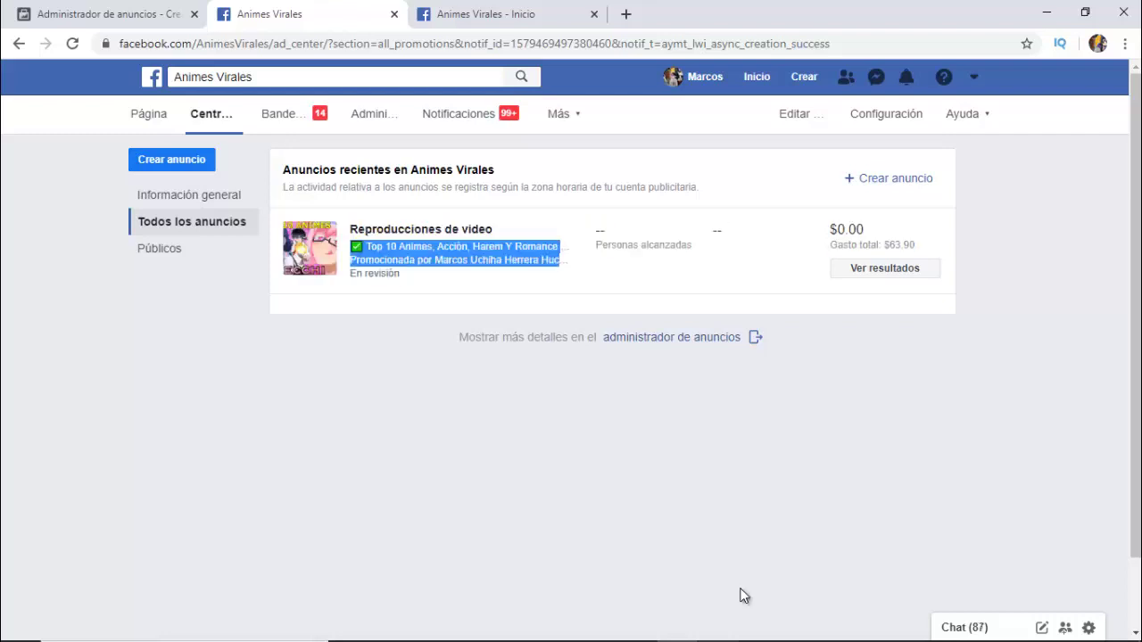
key("shift+Left")
key("shift+Left")
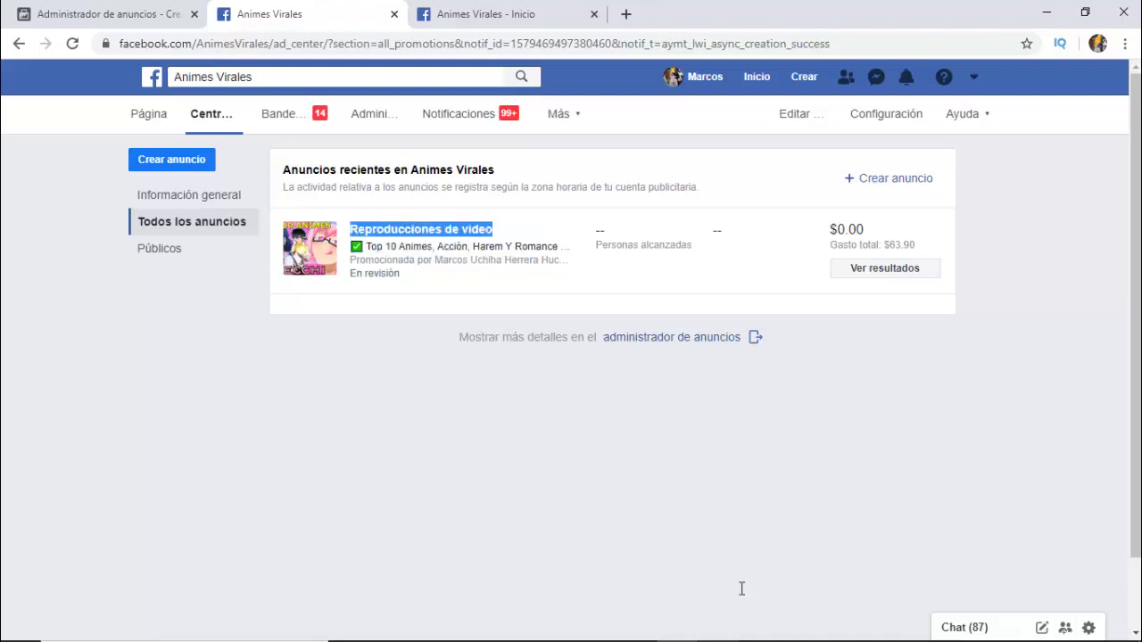
left_click(741, 588)
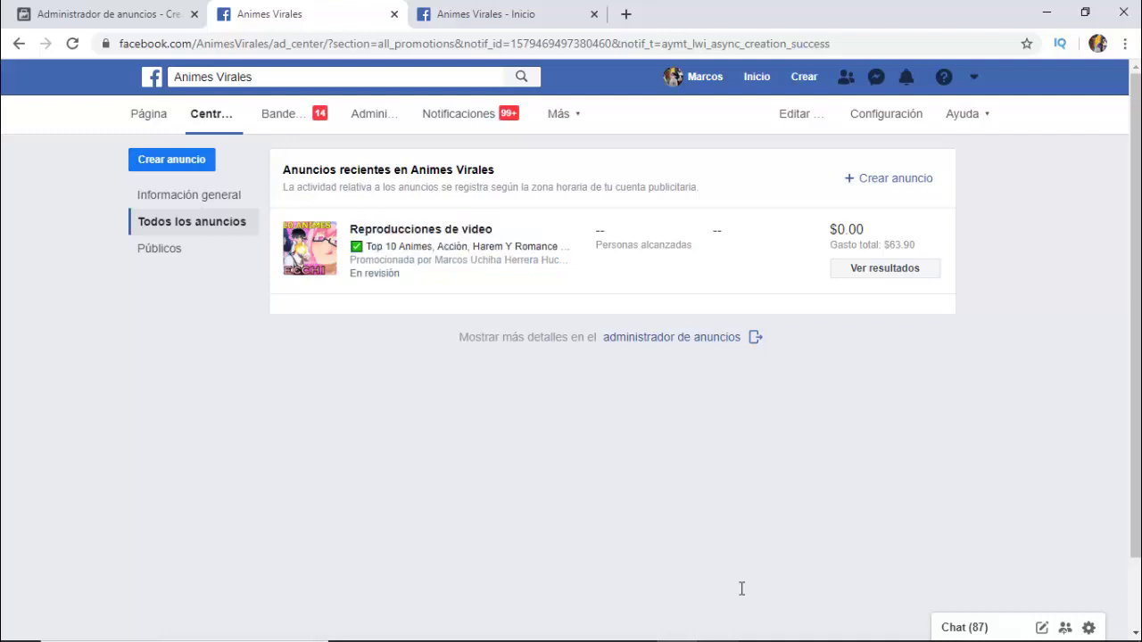
key("shift+Right")
key("shift+Right")
key("shift+Right")
key("shift+Right")
key("shift+Right")
key("shift+Right")
key("shift+Right")
key("shift+Right")
key("shift+Right")
key("shift+Right")
key("shift+Right")
key("shift+Right")
key("shift+Right")
key("shift+Right")
key("shift+Right")
key("shift+Right")
key("shift+Right")
key("shift+Right")
key("shift+Right")
key("shift+Right")
key("shift+Left")
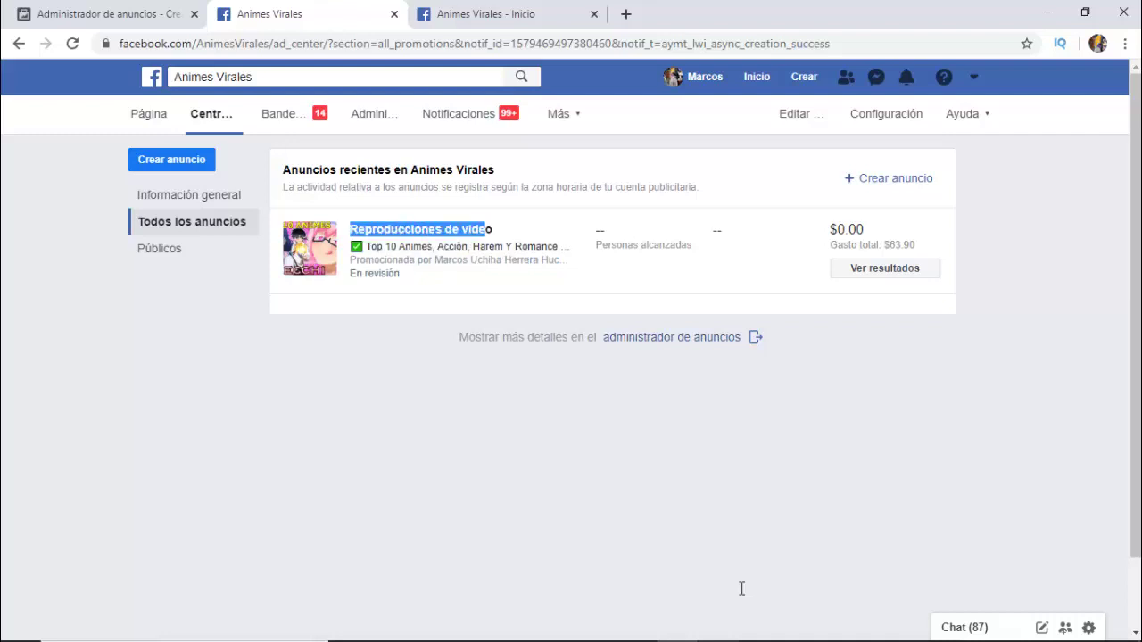
left_click(741, 589)
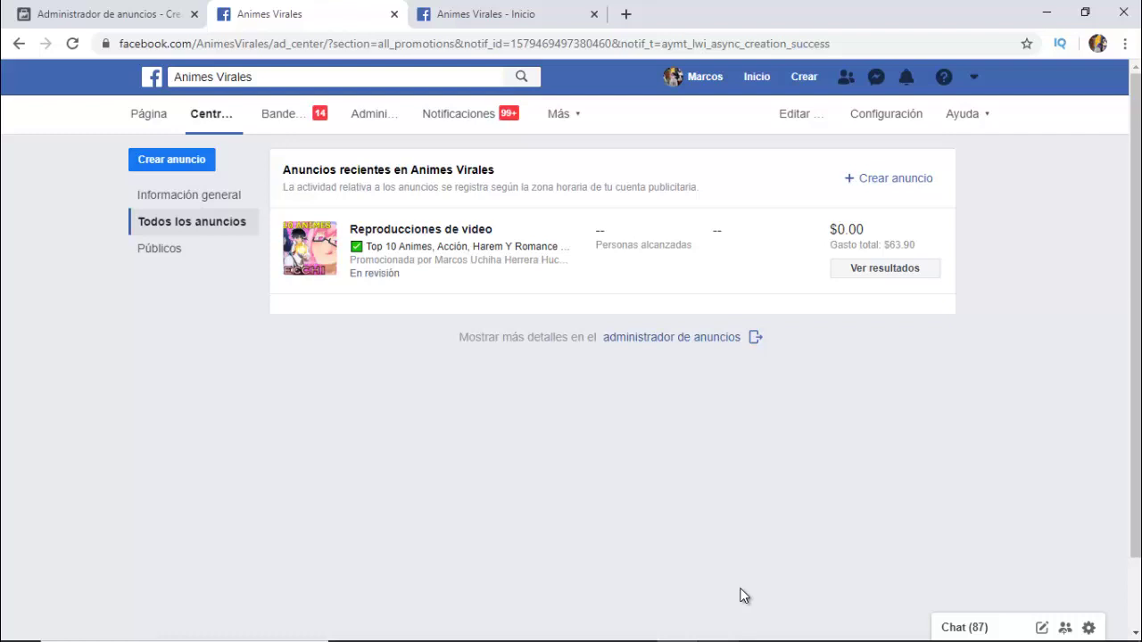
Return to the Animes Virales home page and look over the promoted post and the posts above it
key("ctrl+shift+Tab")
key("ctrl+3")
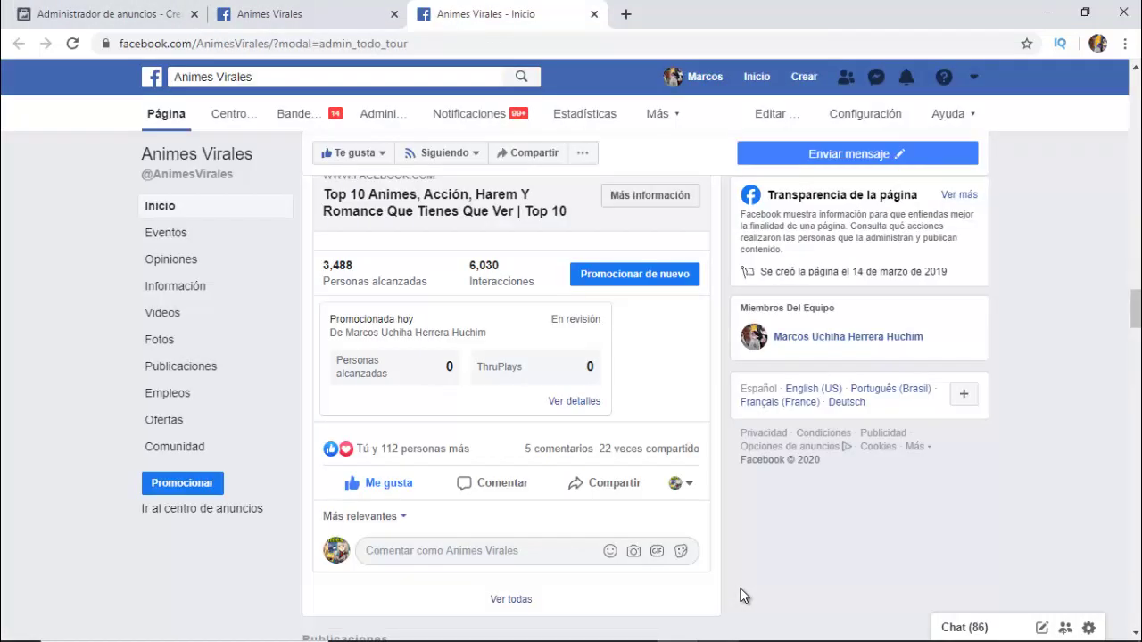
scroll(741, 598, "down", 2)
scroll(741, 590, "up", 1)
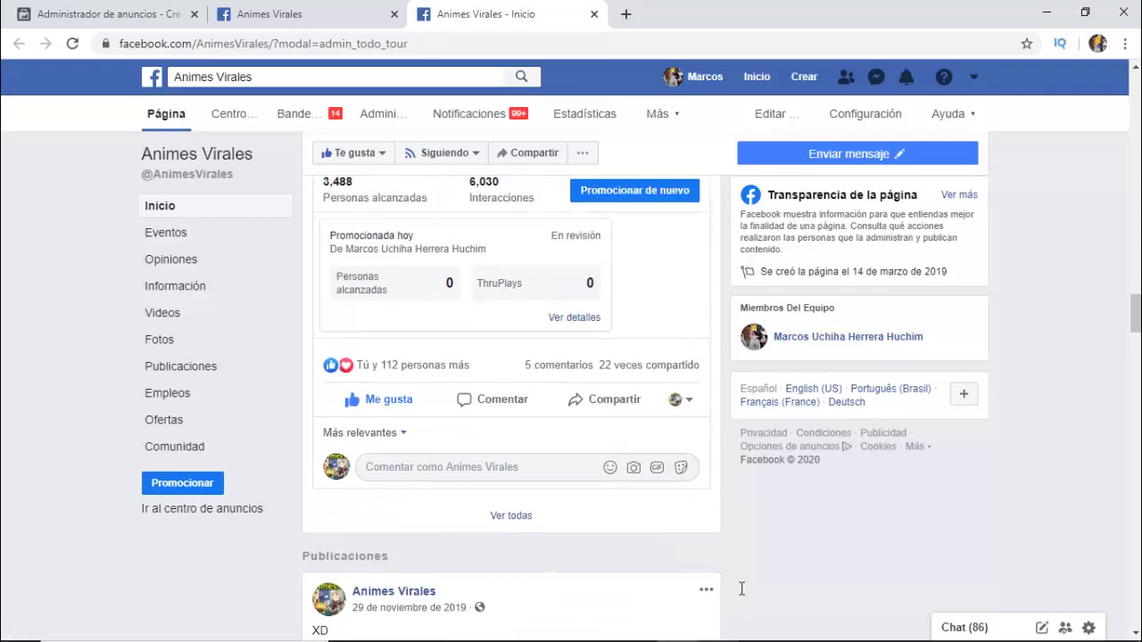
scroll(741, 588, "up", 5)
scroll(741, 591, "down", 10)
scroll(743, 594, "up", 1)
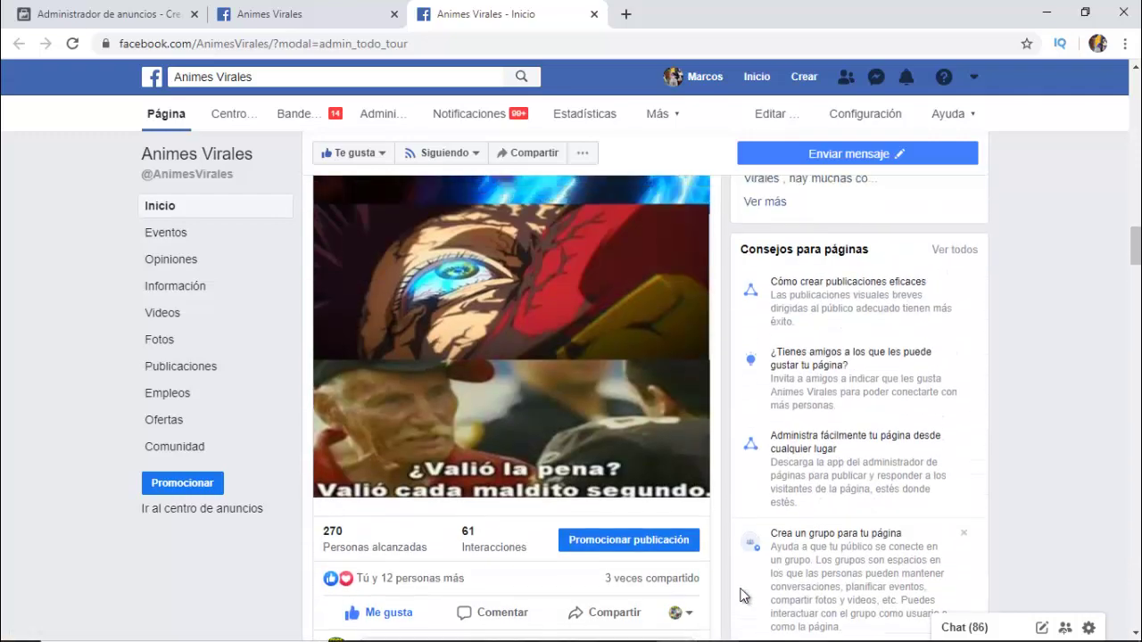
scroll(743, 595, "up", 10)
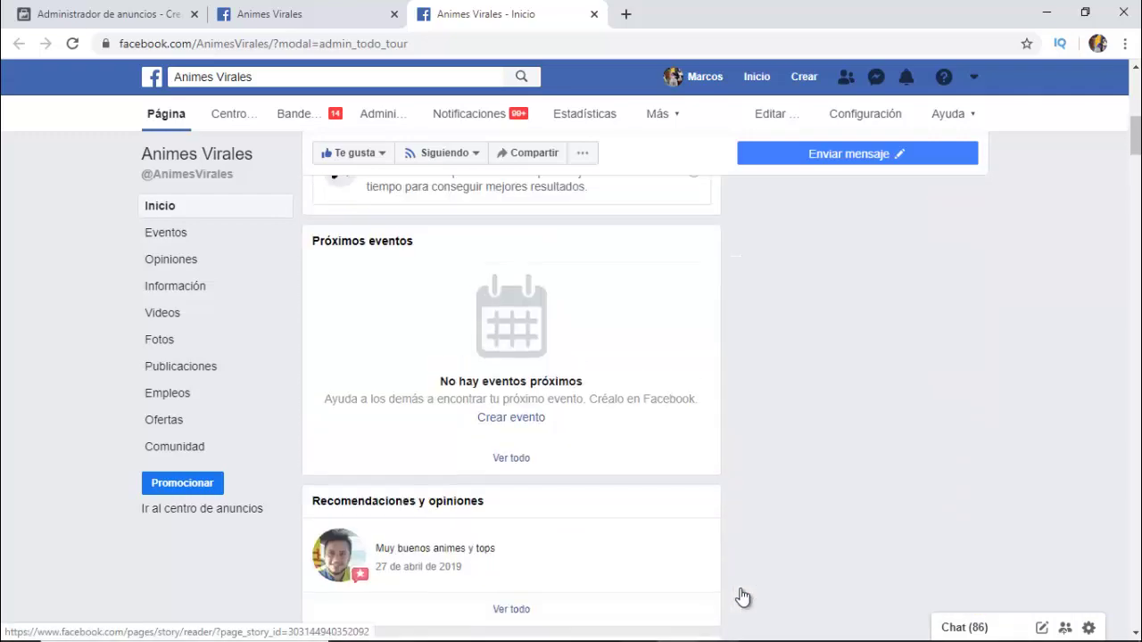
scroll(741, 598, "up", 4)
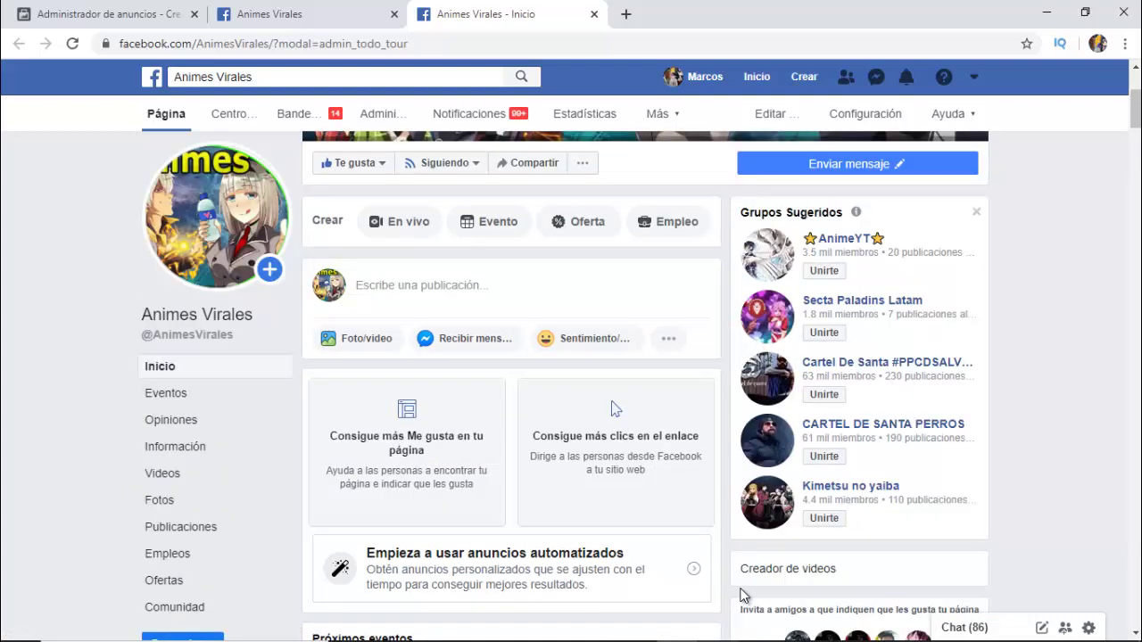
scroll(741, 596, "up", 1)
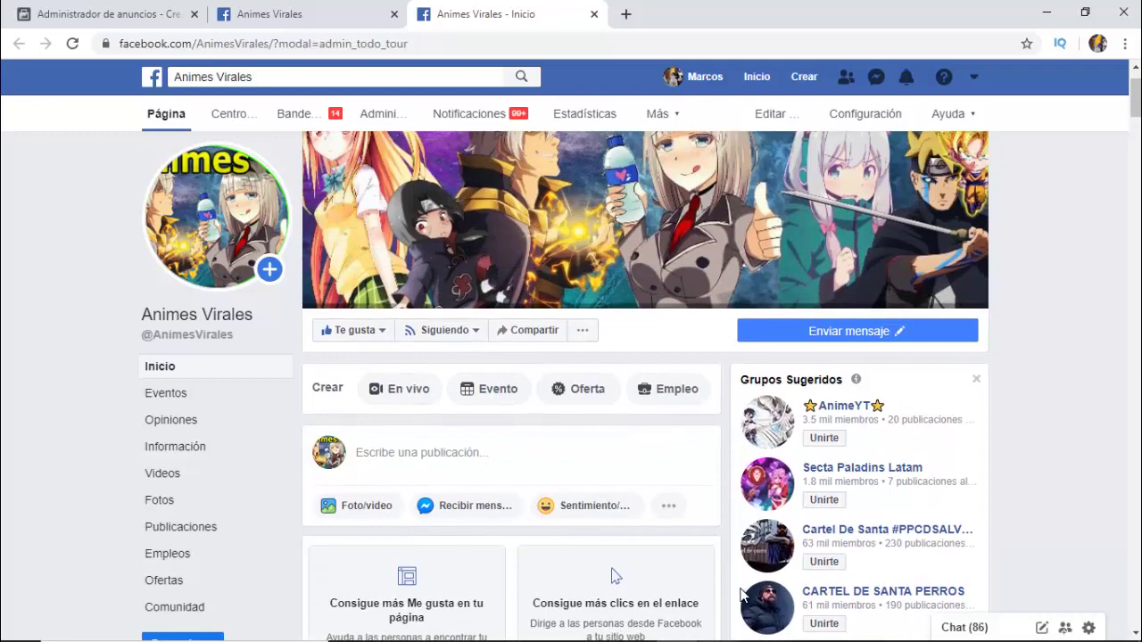
scroll(743, 595, "down", 5)
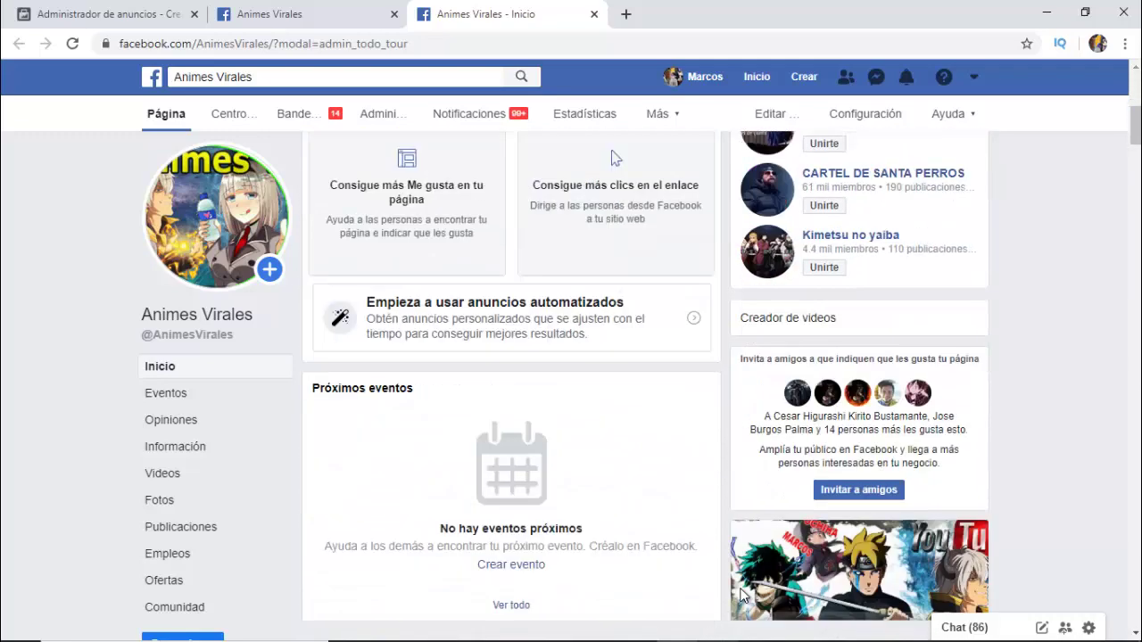
scroll(743, 594, "down", 3)
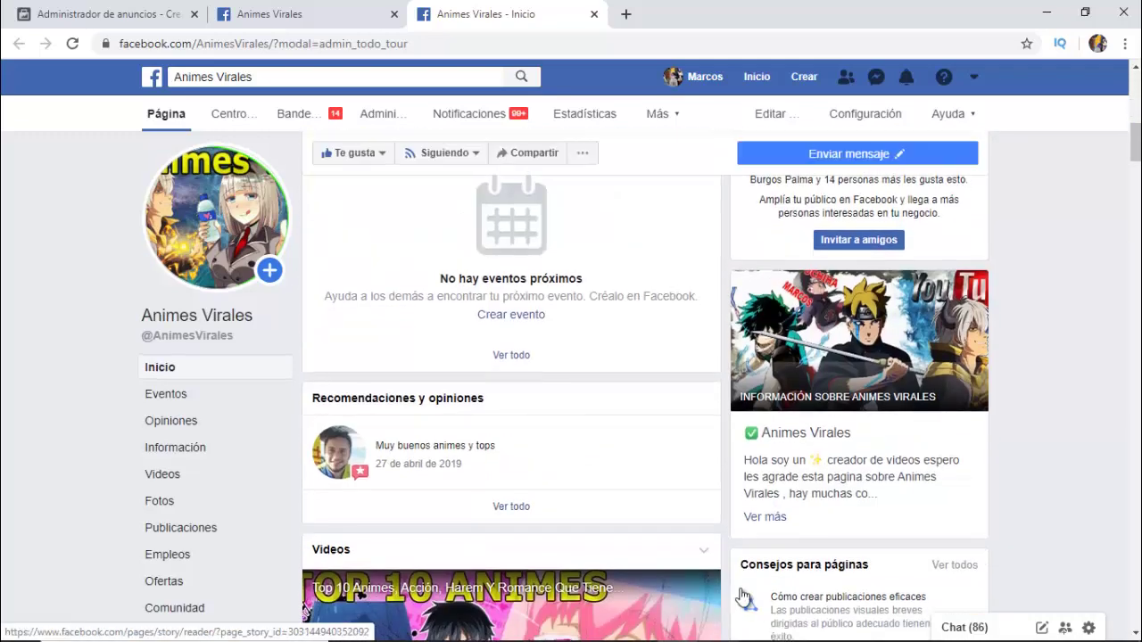
scroll(743, 595, "up", 8)
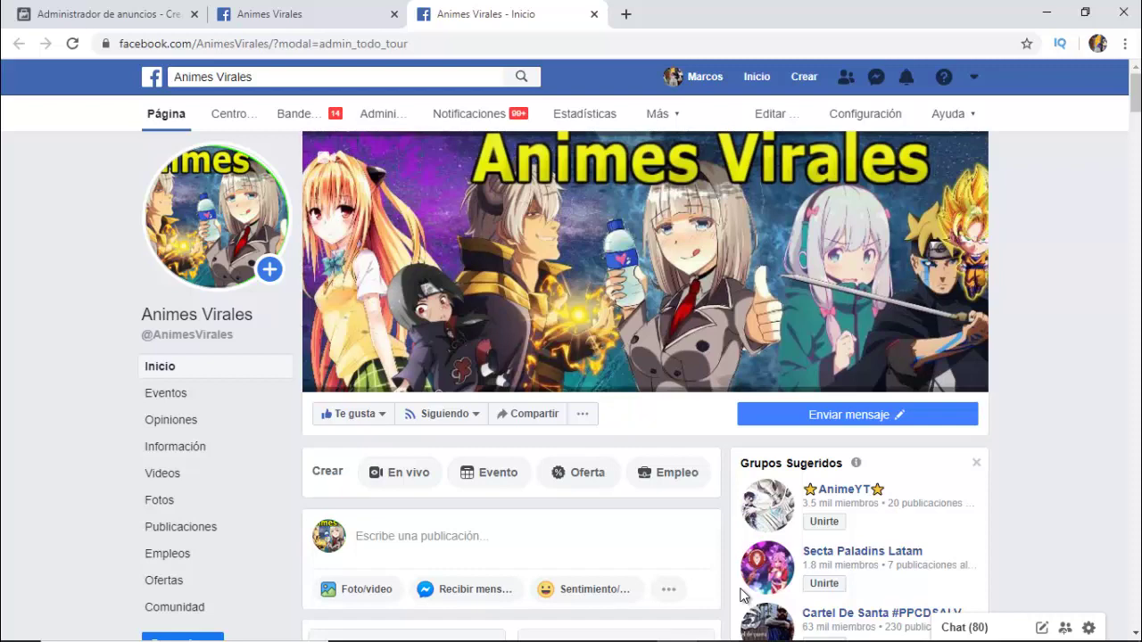
scroll(741, 596, "down", 3)
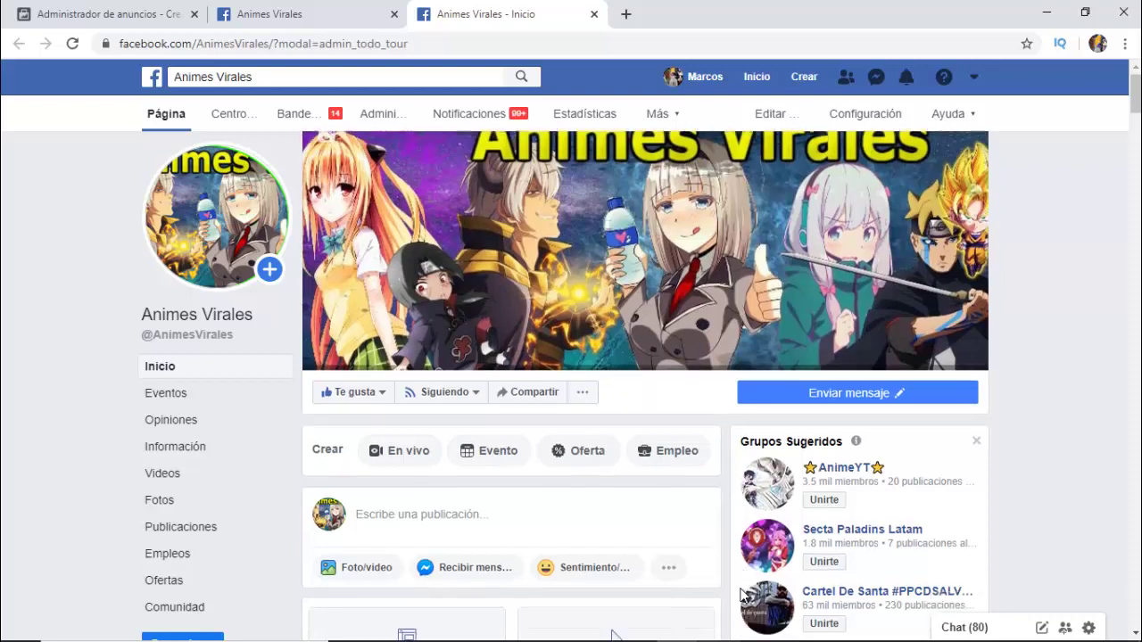
scroll(741, 596, "down", 3)
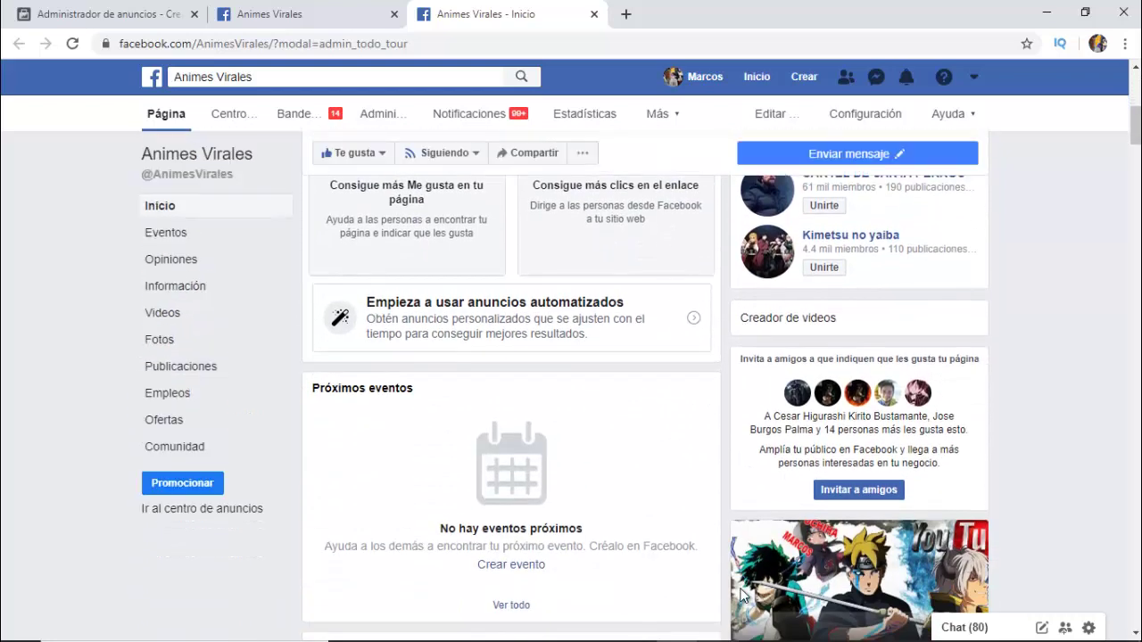
scroll(741, 595, "up", 5)
scroll(740, 596, "down", 4)
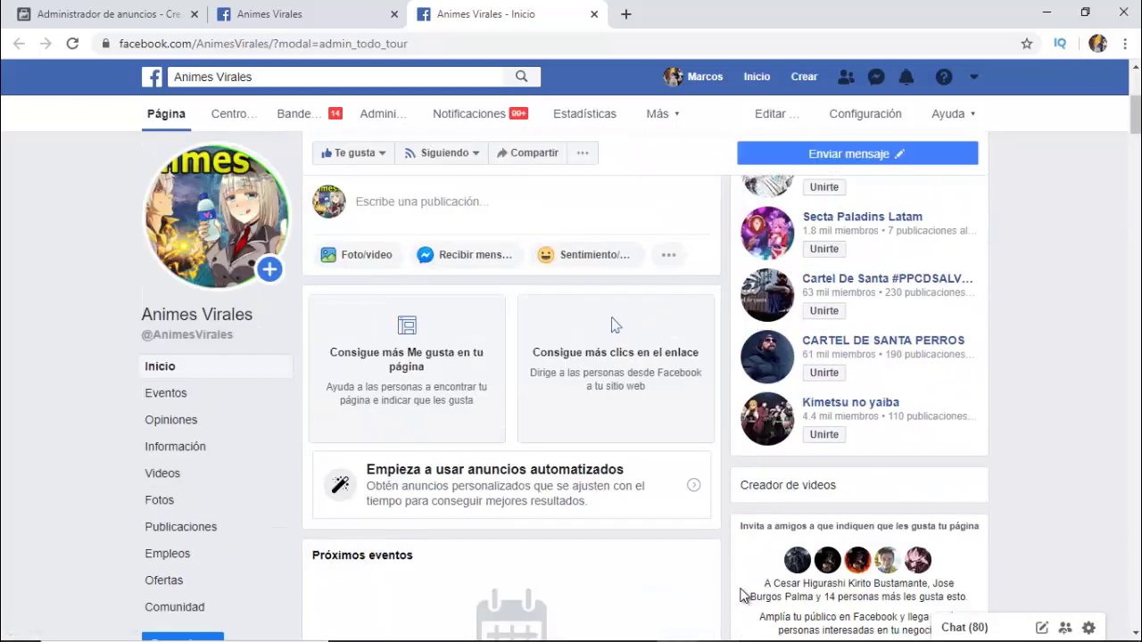
scroll(740, 596, "down", 3)
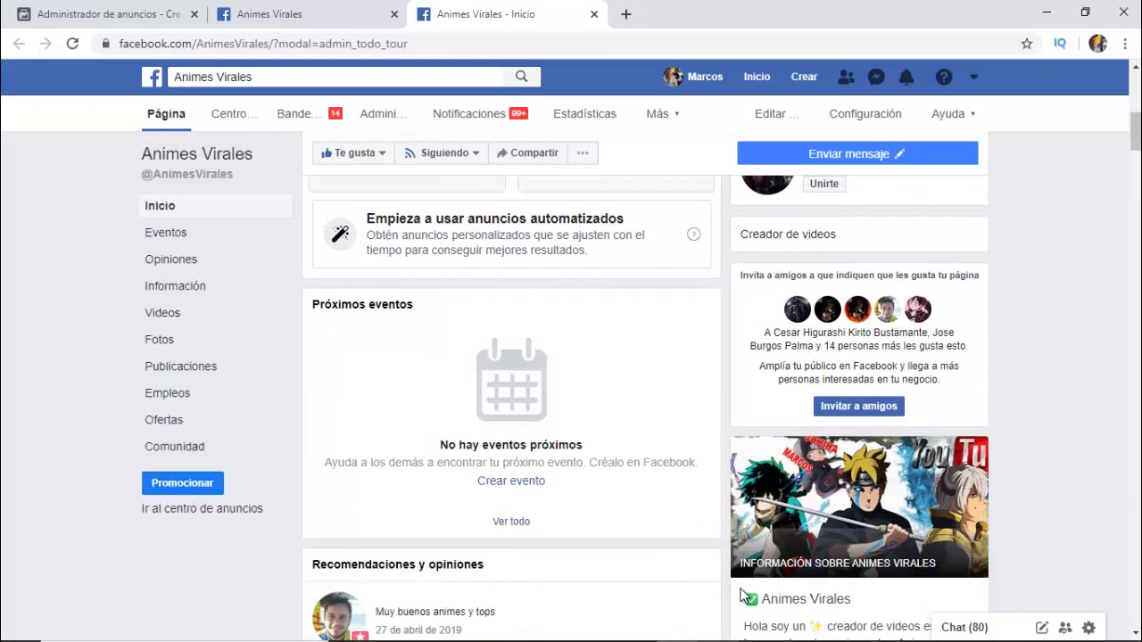
scroll(741, 595, "up", 6)
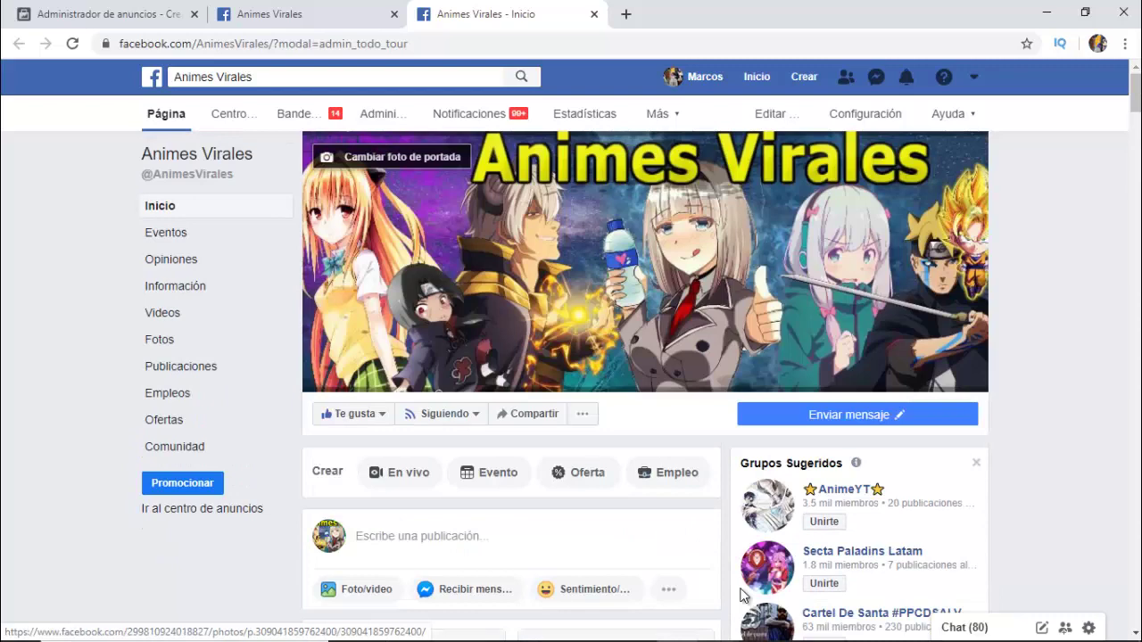
scroll(740, 596, "down", 2)
scroll(740, 595, "down", 5)
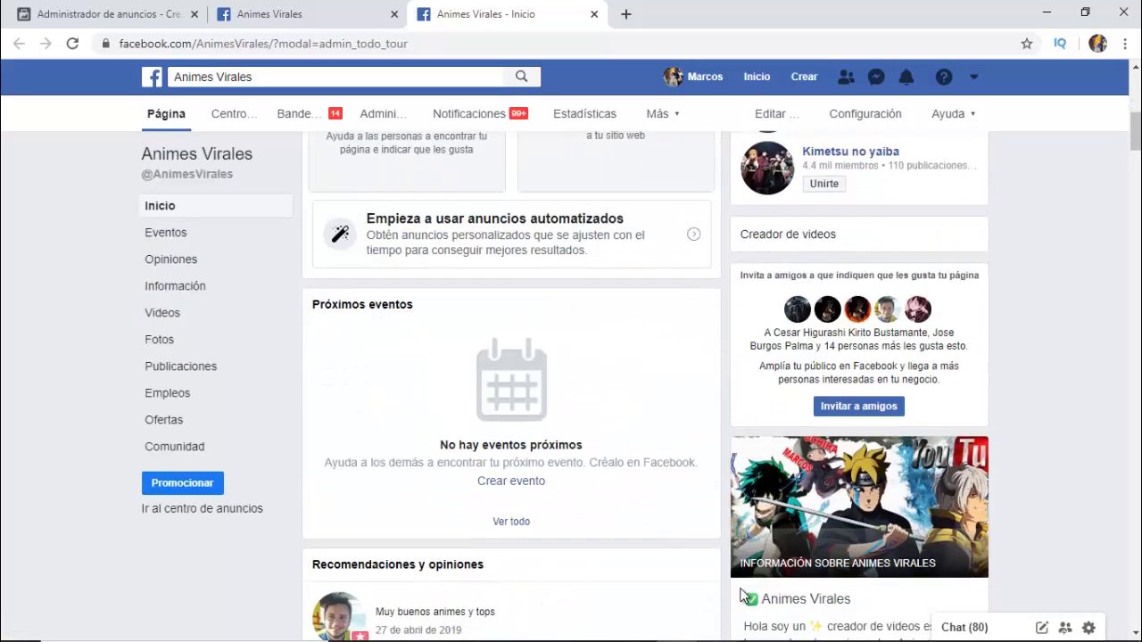
scroll(740, 596, "up", 6)
scroll(741, 596, "down", 2)
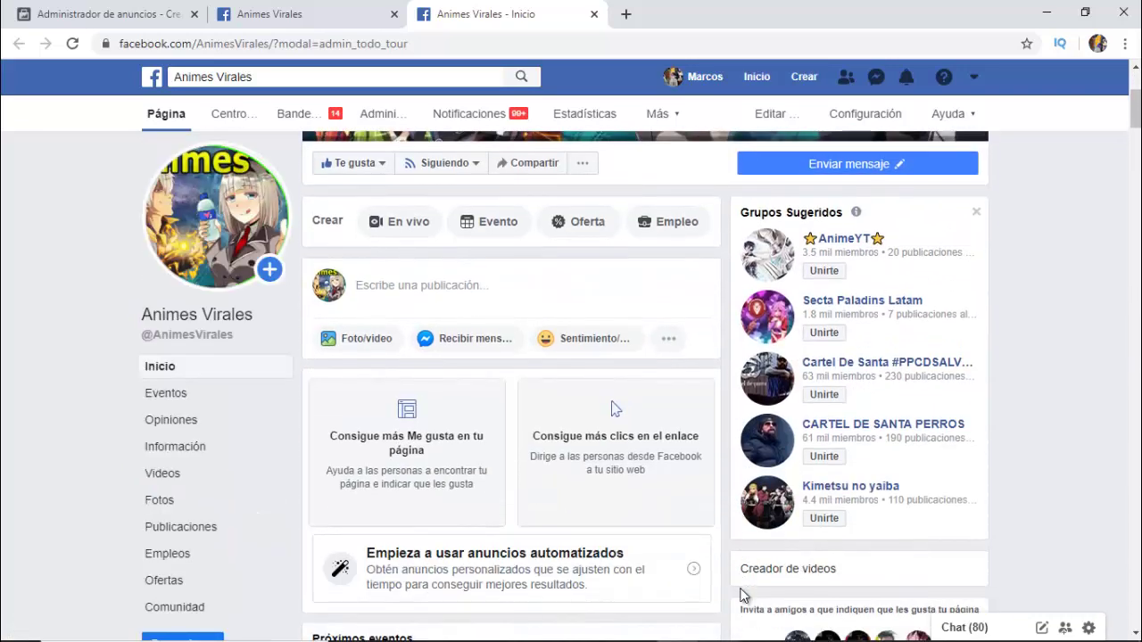
Minimize all open windows to show the desktop
key("super+d")
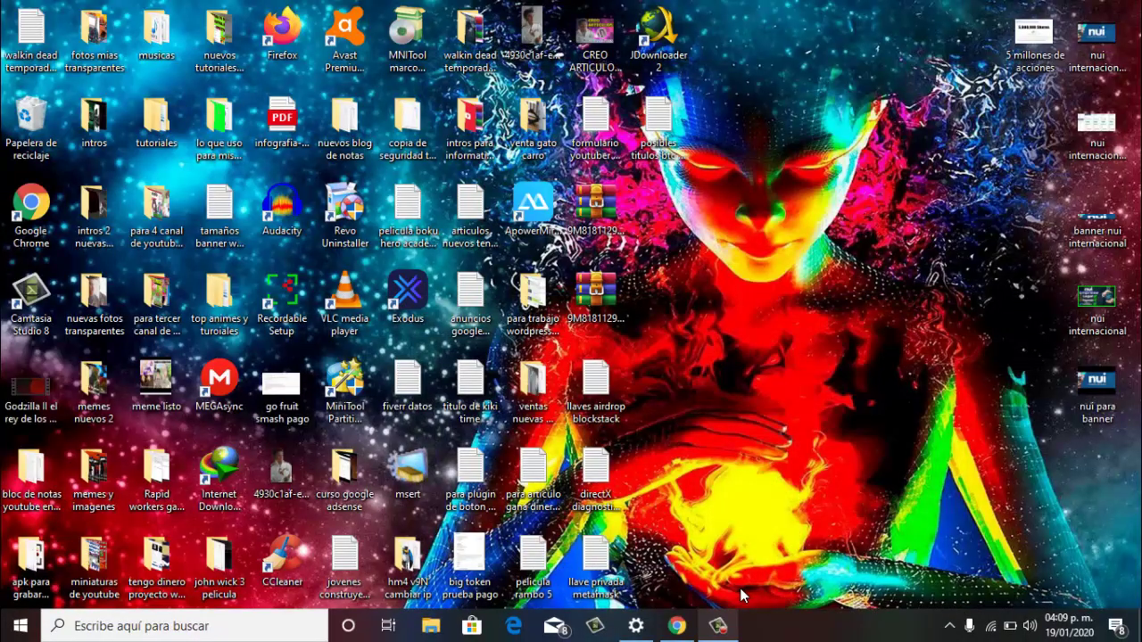